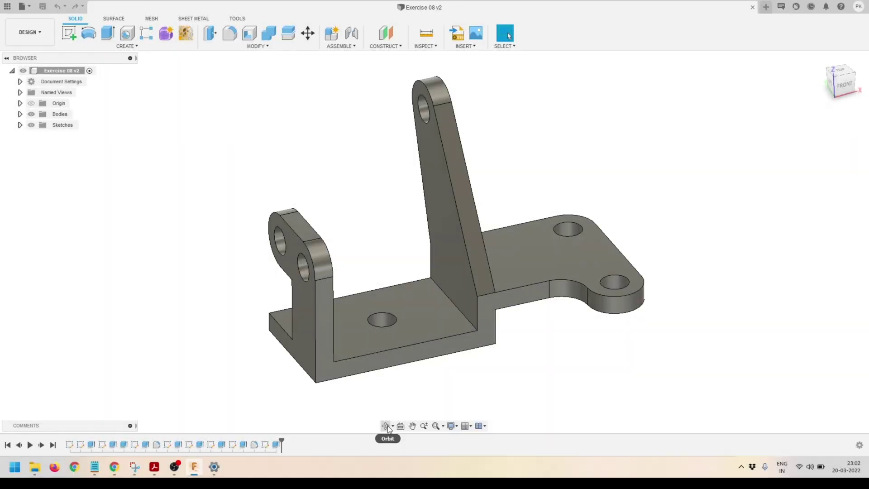
Step: Orbit and zoom around the finished bracket to inspect it from the side and front
left_click(386, 425)
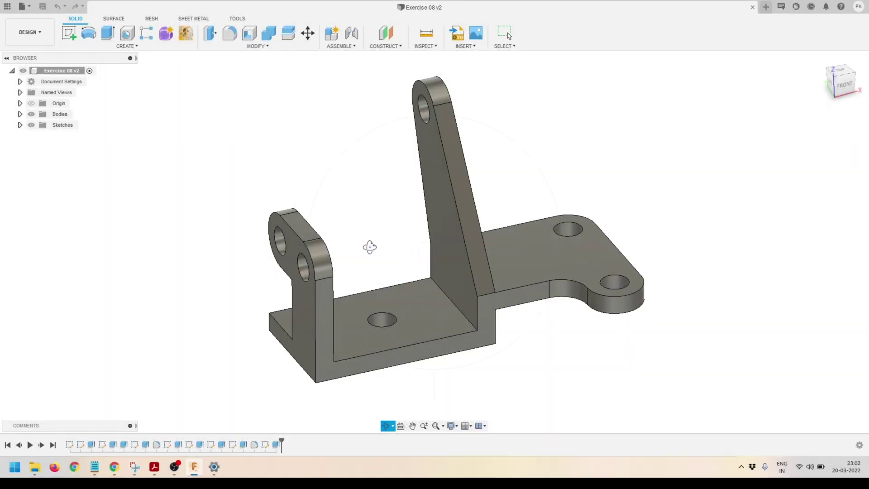
left_click_drag(368, 246, 506, 234)
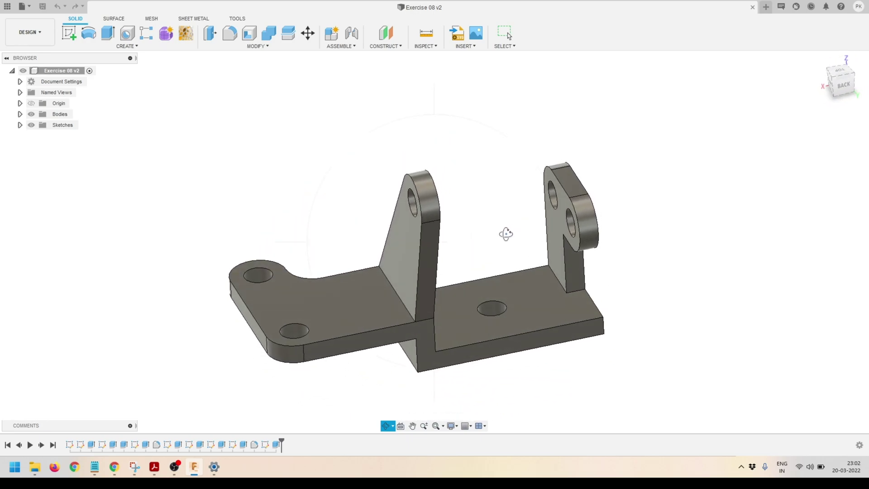
left_click_drag(500, 184, 499, 185)
scroll(498, 184, "up", 3)
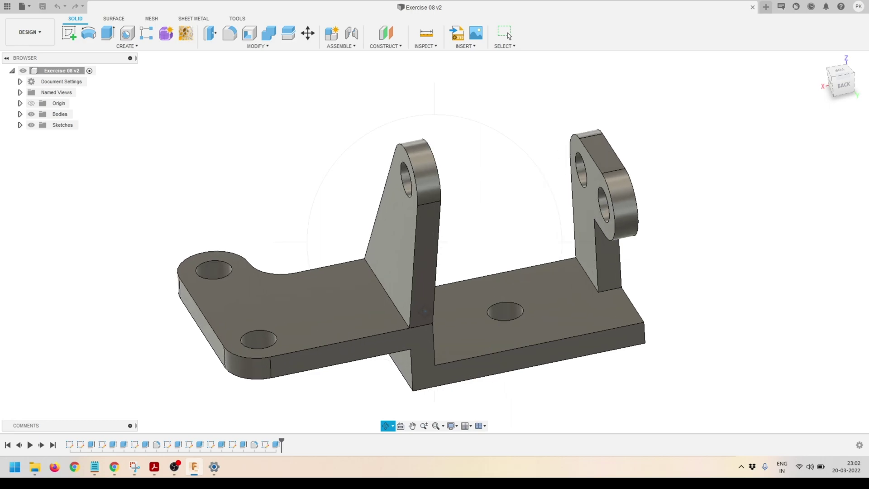
left_click_drag(426, 310, 423, 266)
scroll(540, 288, "down", 3)
scroll(419, 258, "up", 3)
scroll(409, 240, "down", 2)
scroll(412, 283, "up", 3)
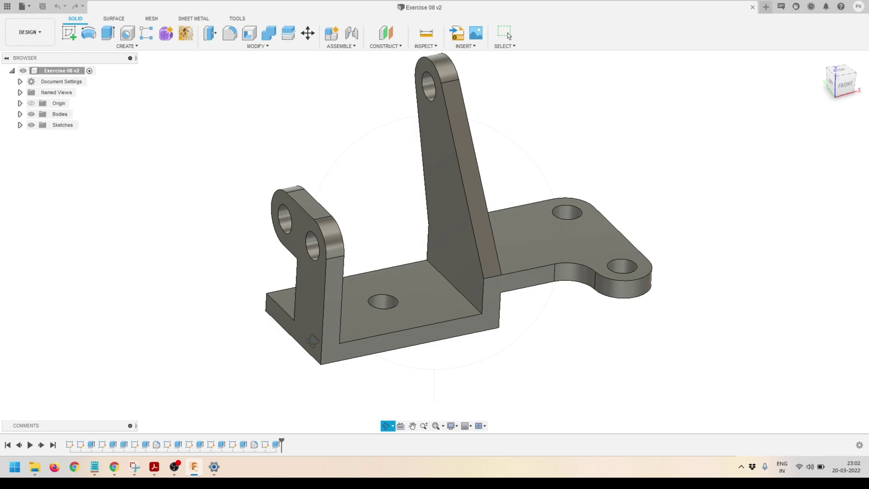
left_click(504, 33)
Step: Check the bracket's PDF drawing, then view the 3D bracket from behind
left_click(155, 467)
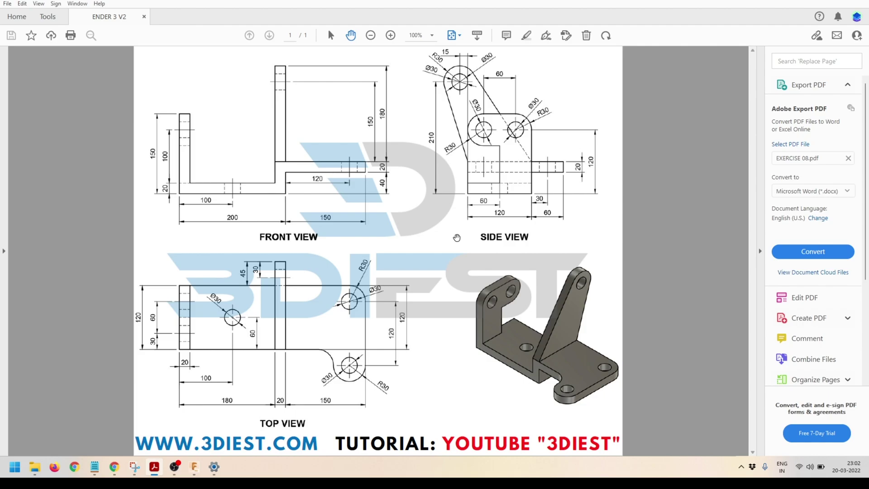
left_click(194, 466)
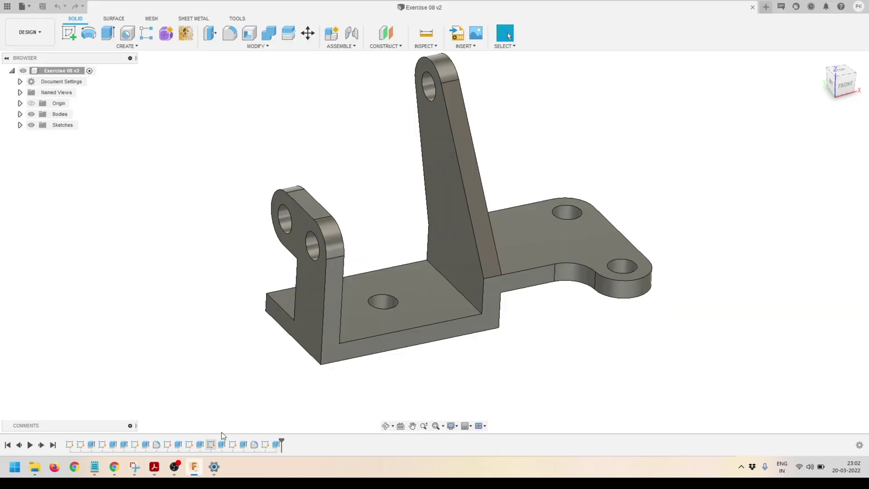
left_click(385, 426)
left_click_drag(438, 362, 567, 288)
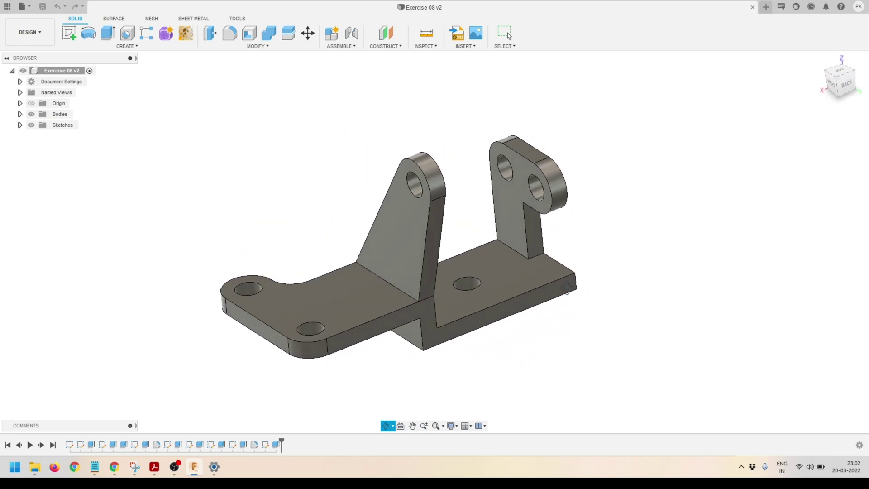
scroll(383, 367, "up", 2)
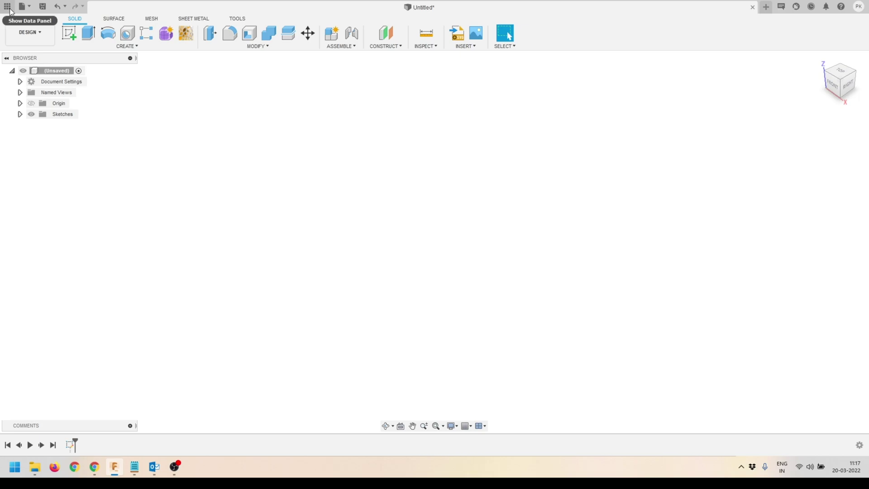
Step: In the Data Panel, navigate to the YouTube 3Diest project's Exercise folder
left_click(9, 7)
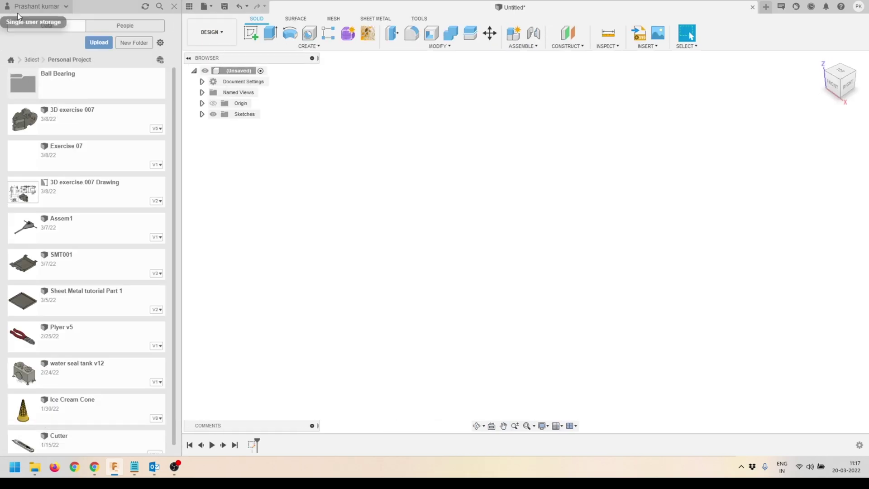
left_click(11, 60)
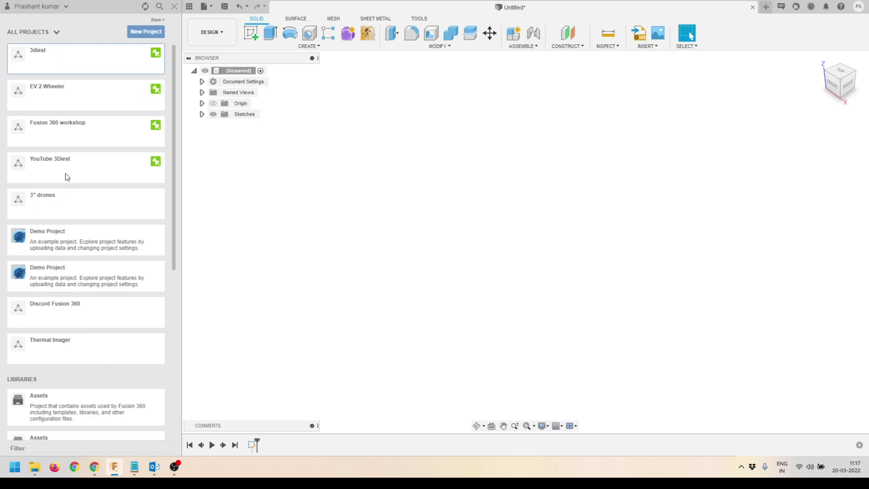
left_click(96, 167)
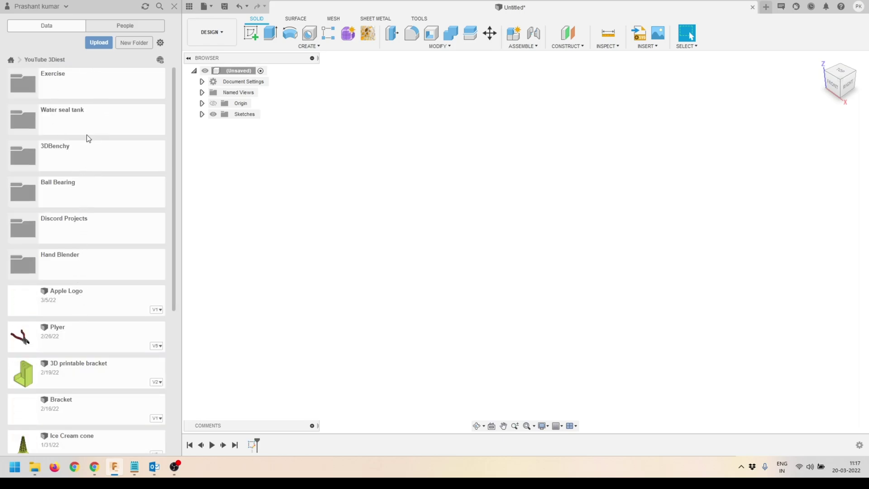
left_click(102, 82)
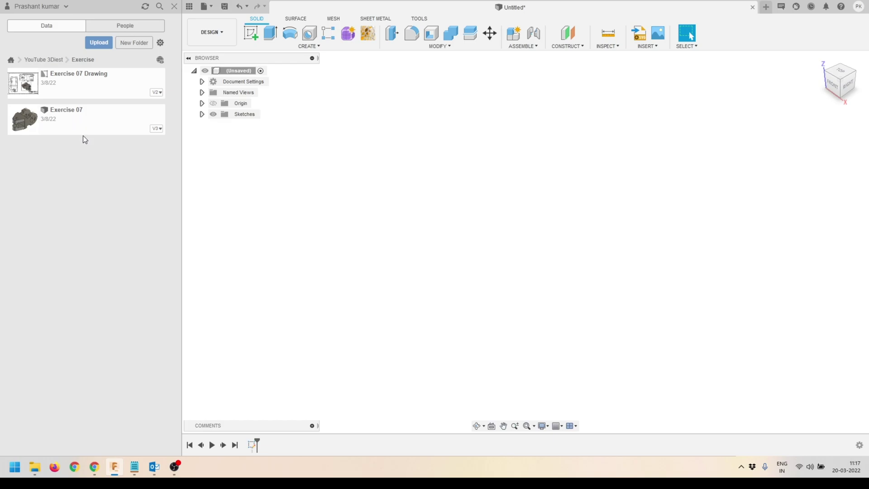
Step: Save the new design there as 'Exercise 08' and close the Data Panel
left_click(225, 7)
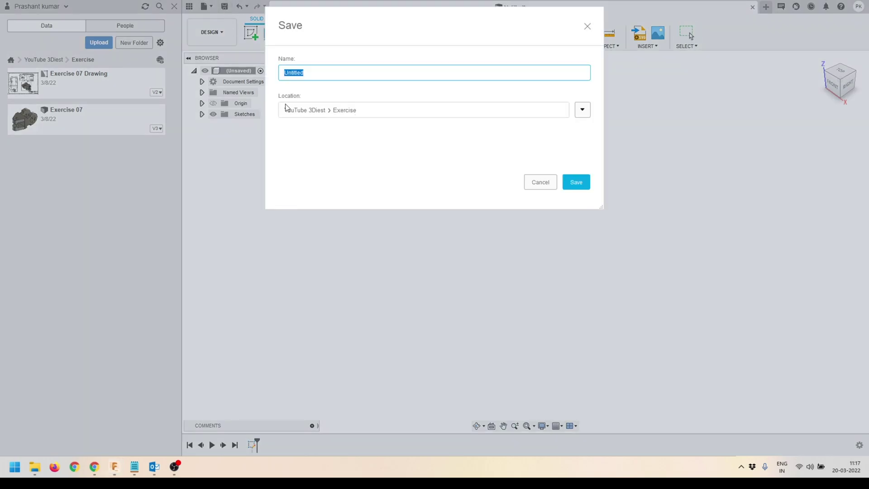
left_click(318, 74)
double_click(305, 73)
type("Exercise 08")
left_click(576, 183)
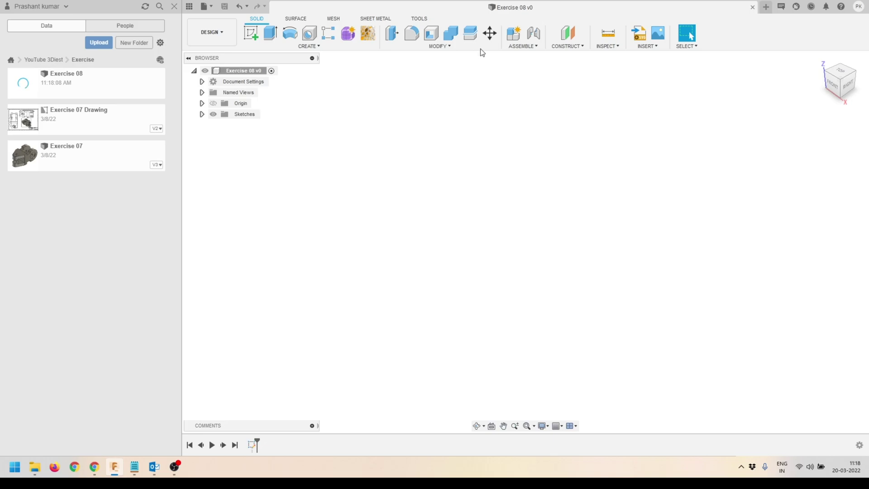
left_click(174, 7)
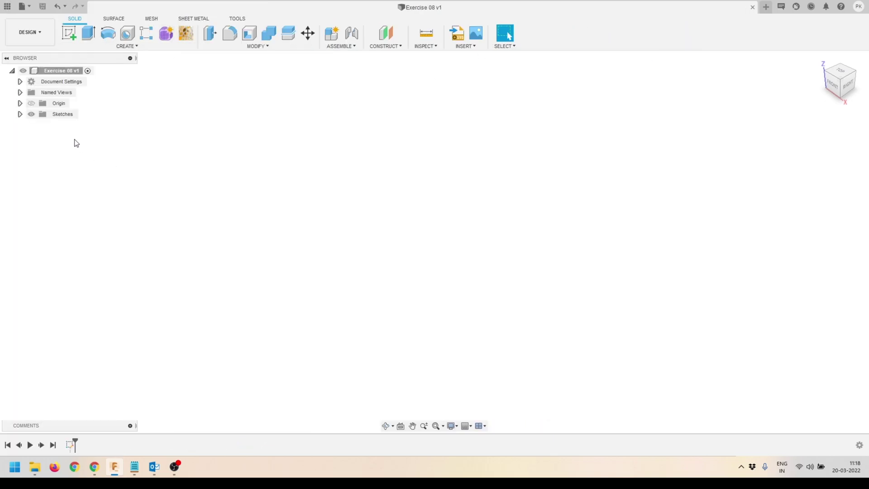
left_click(20, 82)
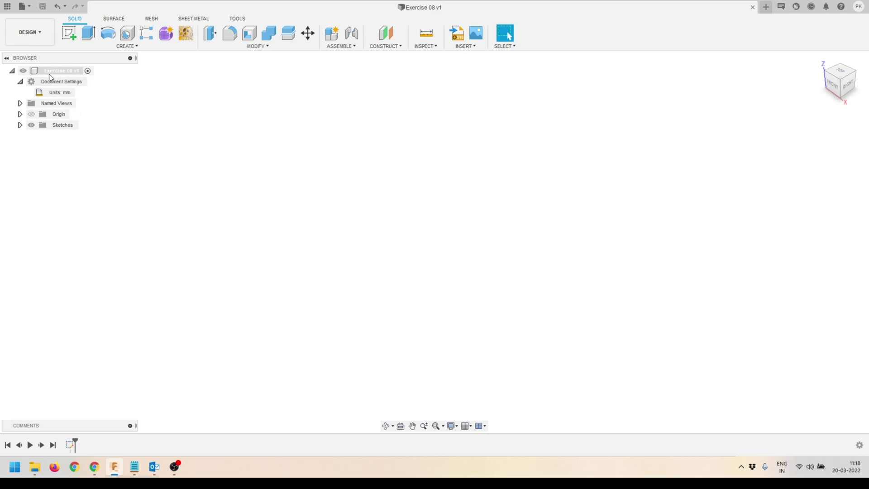
left_click(20, 81)
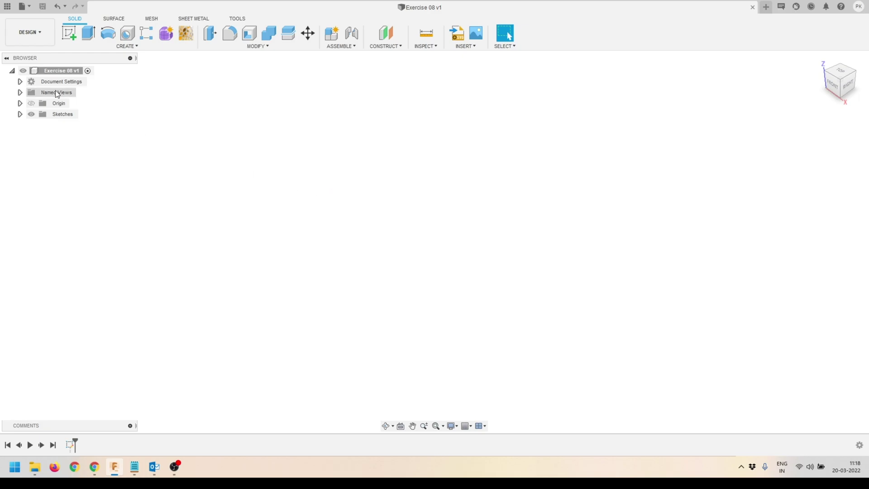
Step: On the XY plane, sketch a 200 × 120 mm center rectangle at the origin
left_click(69, 34)
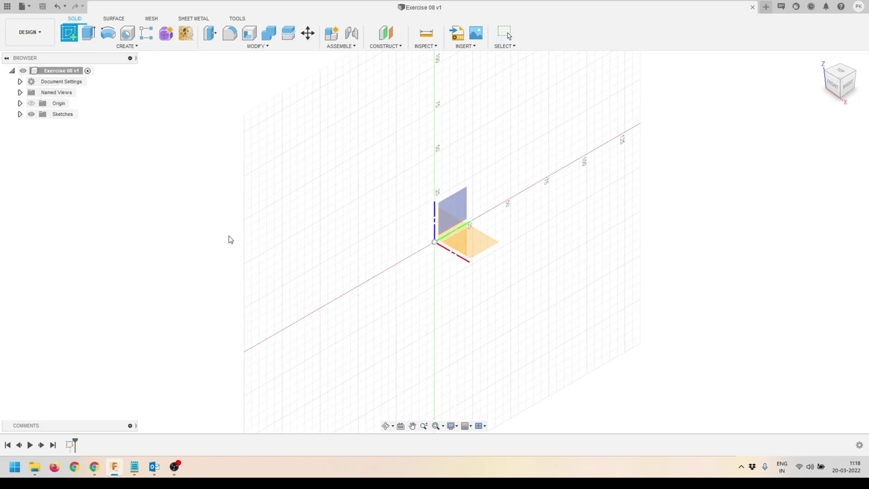
left_click(486, 249)
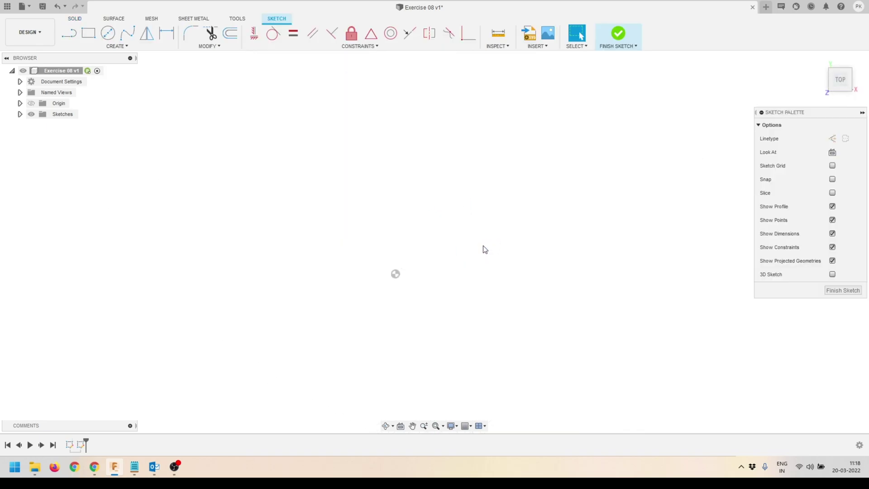
left_click(117, 47)
mouse_move(128, 68)
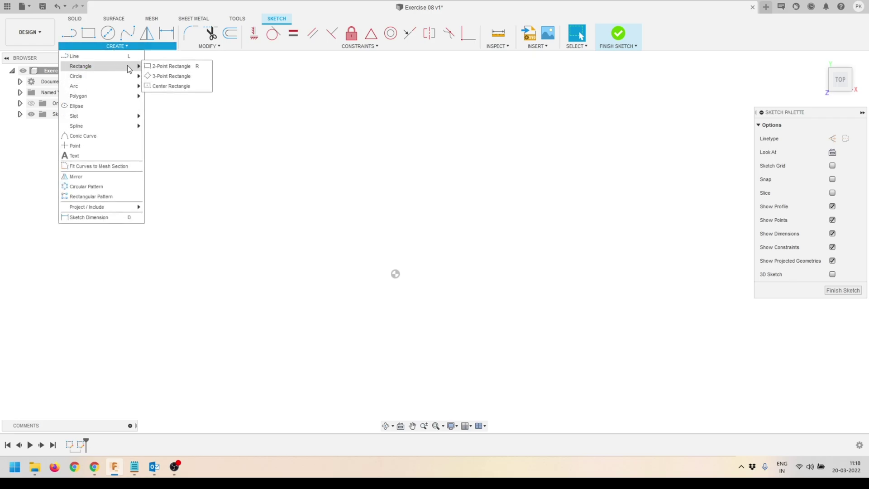
left_click(173, 86)
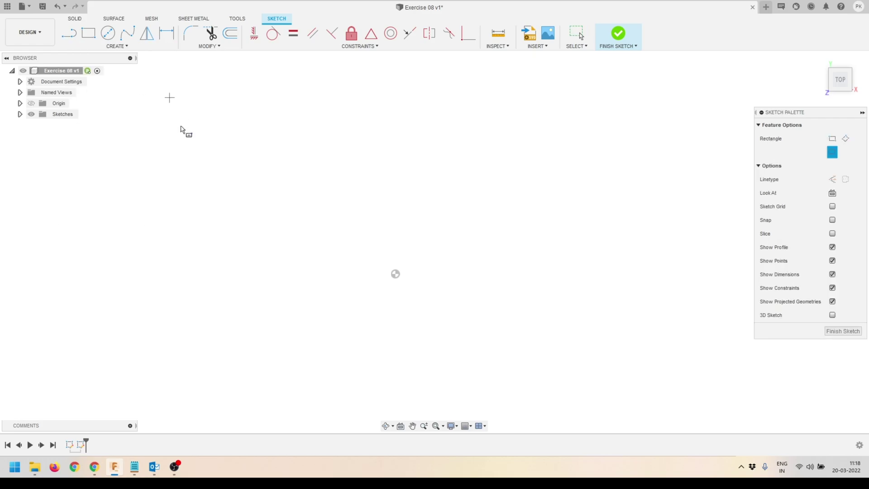
left_click(395, 274)
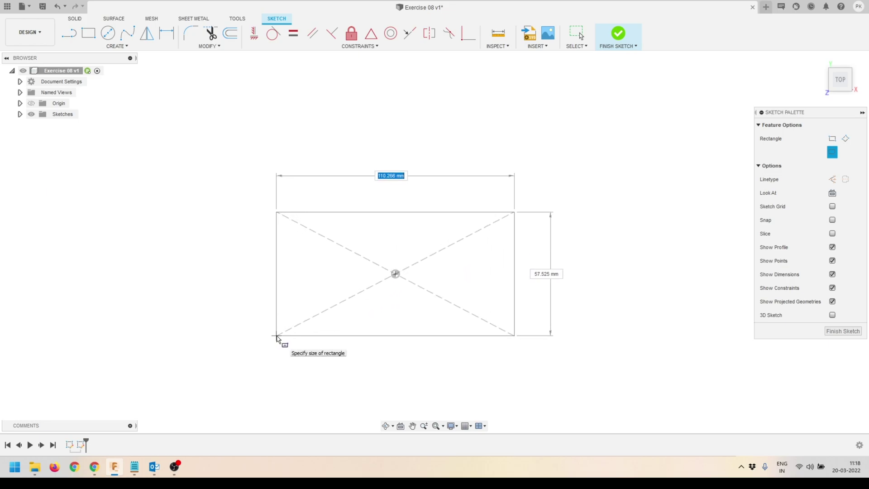
type("2")
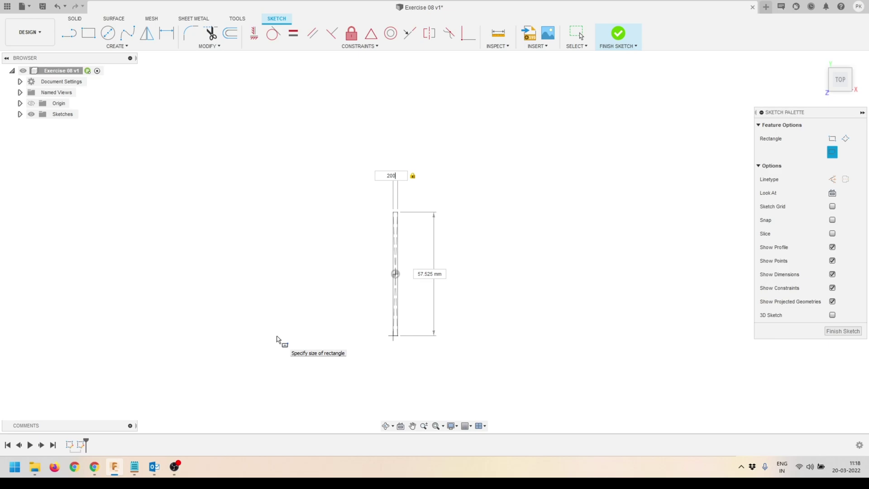
type("00")
key("Tab")
type("120")
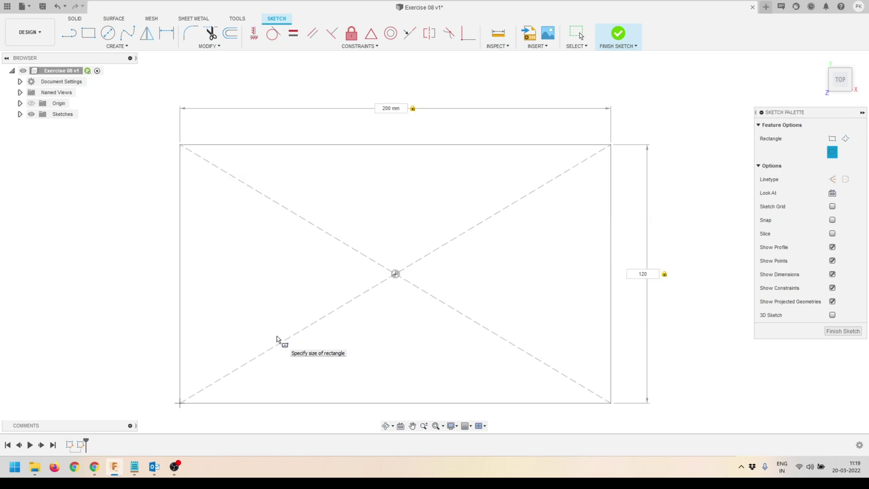
key("Return")
scroll(425, 239, "down", 3)
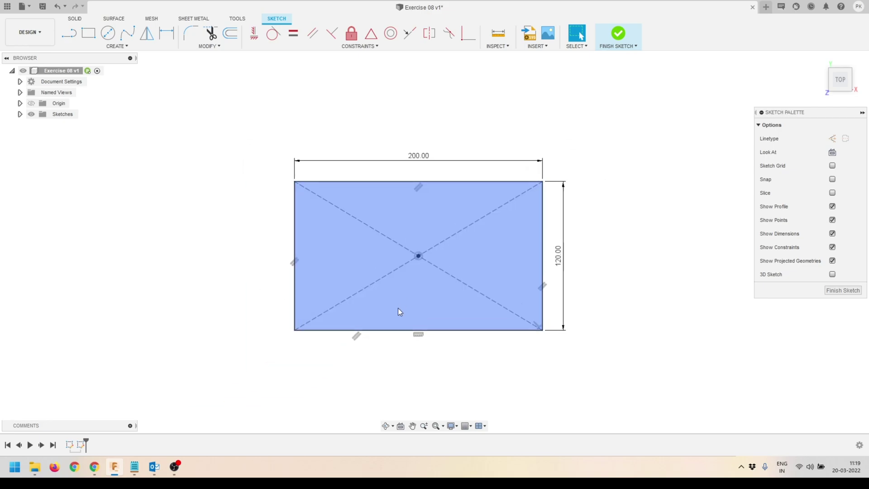
scroll(398, 311, "up", 1)
Step: Add a Ø30 mm circle centred on the rectangle and move its dimension label aside
left_click(108, 36)
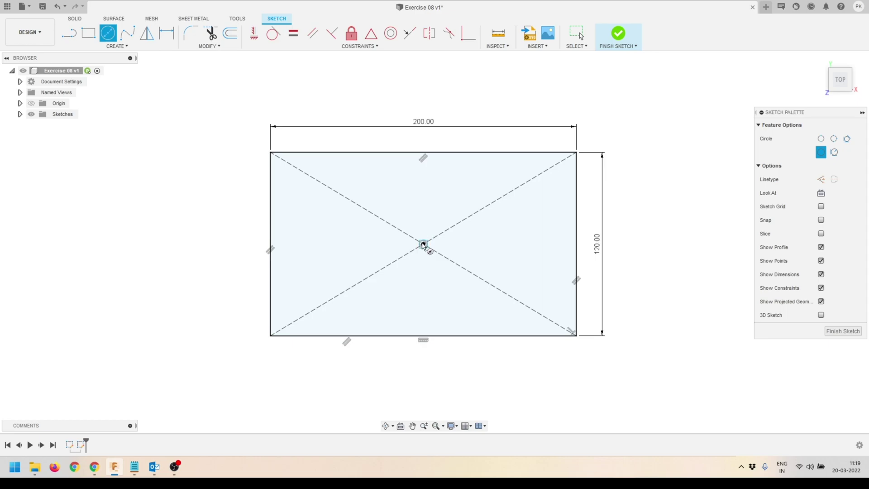
left_click(423, 244)
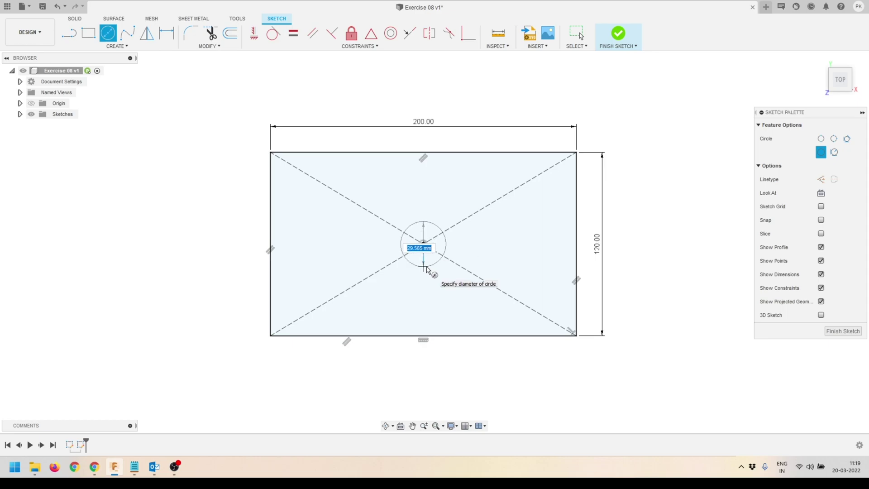
type("30")
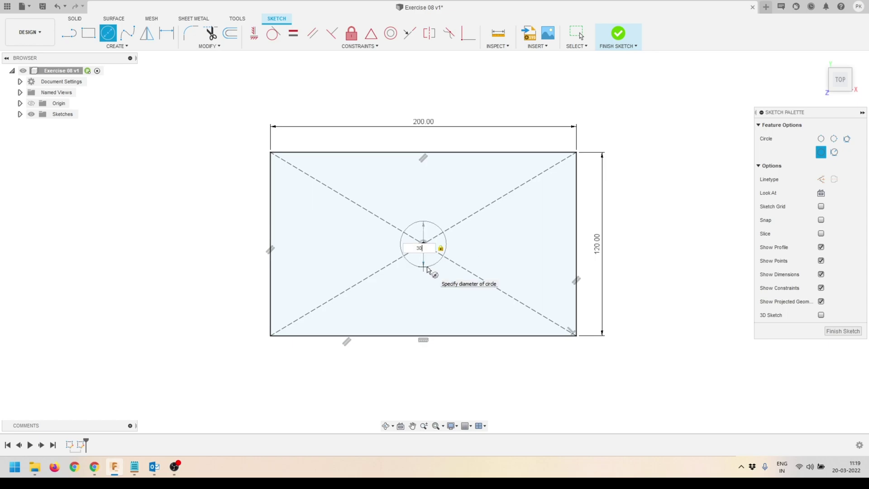
key("Return")
key("Escape")
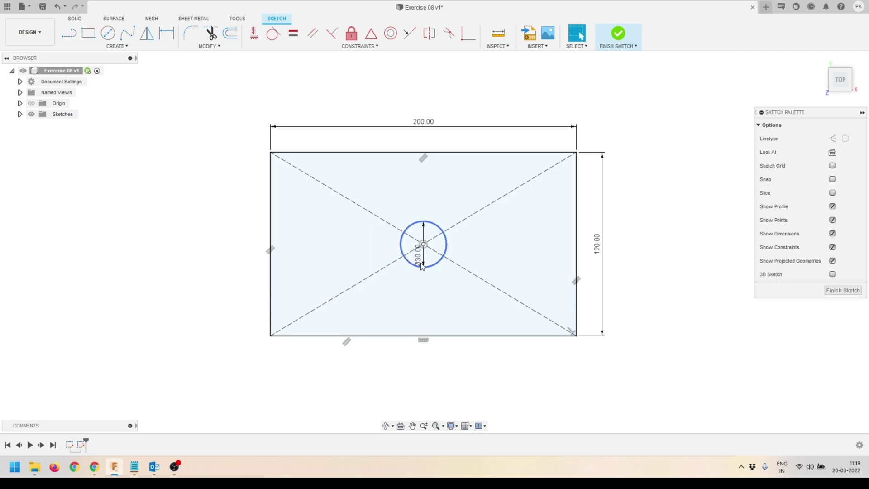
left_click_drag(417, 255, 453, 204)
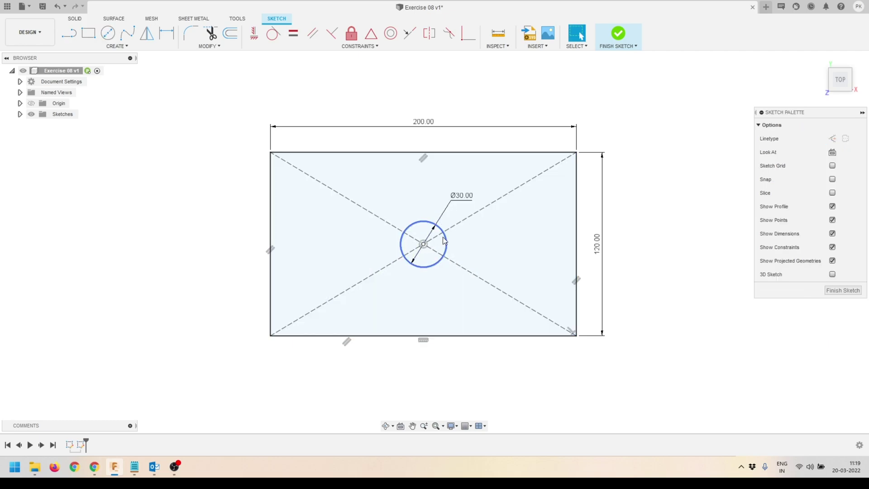
scroll(495, 216, "down", 3)
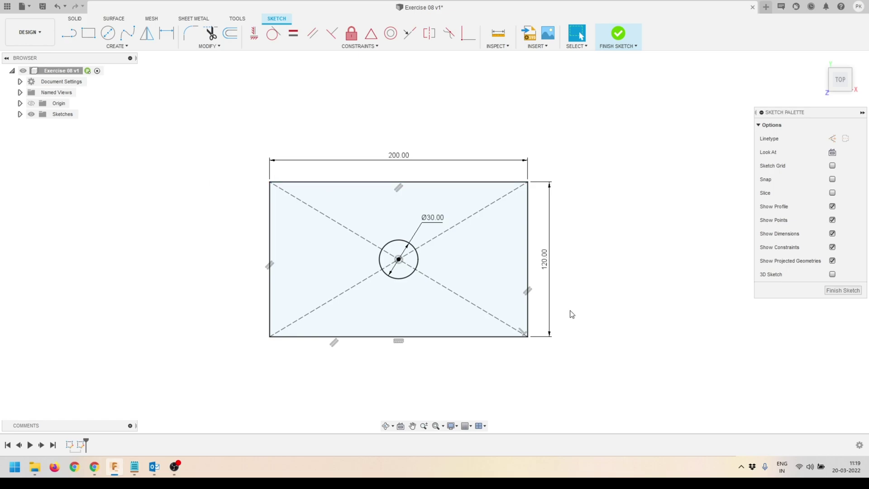
Step: Finish the plate sketch and tilt the view to see it in 3D
left_click(619, 35)
scroll(566, 175, "down", 2)
mouse_move(450, 241)
middle_mouse_down("shift")
mouse_move(425, 216)
mouse_move(447, 196)
mouse_move(446, 206)
mouse_move(520, 185)
middle_mouse_up("shift")
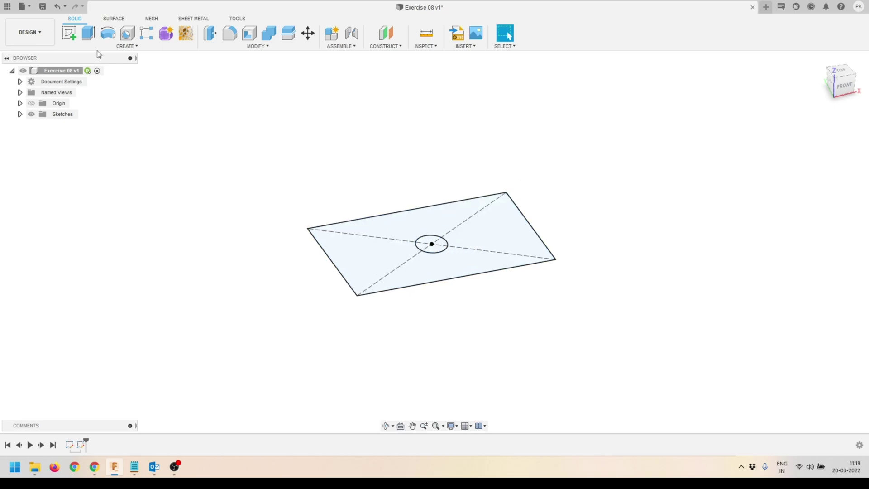
Step: Extrude the rectangle profile 20 mm into the base plate and select its top face
left_click(88, 33)
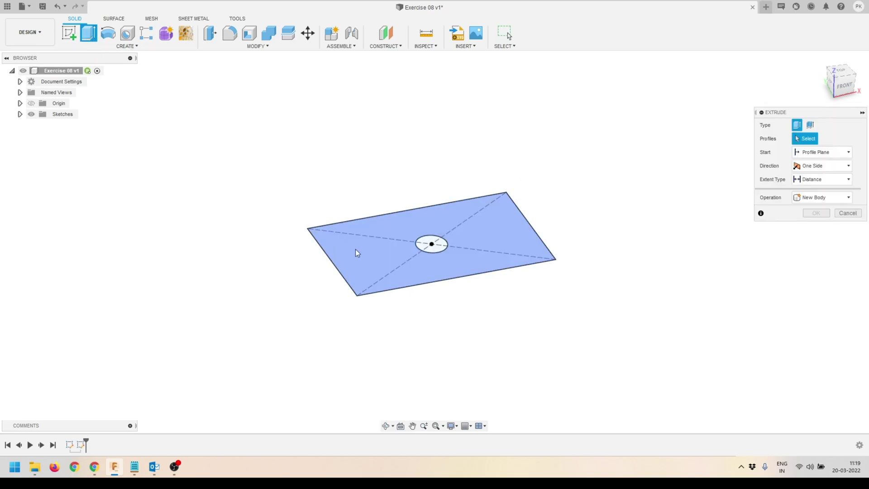
left_click(375, 253)
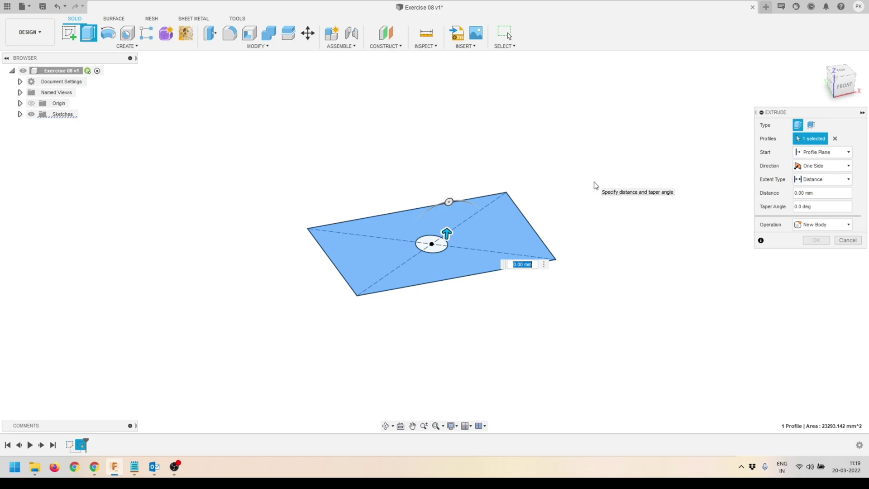
type("20")
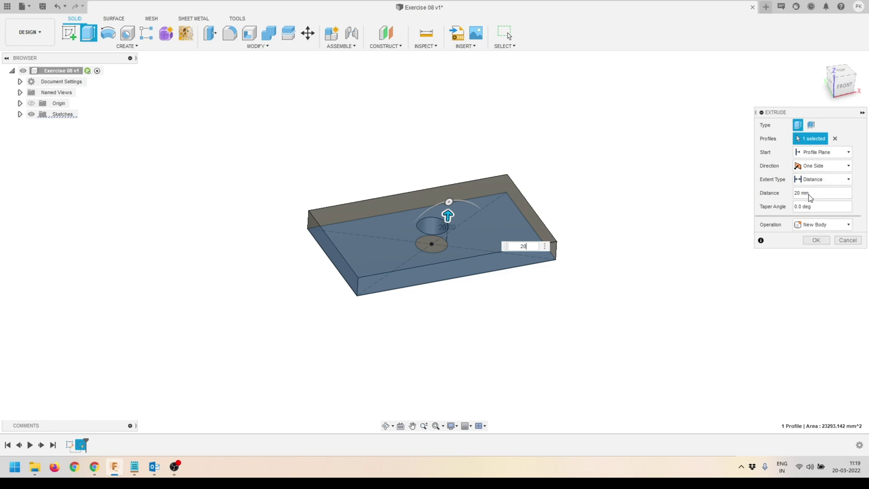
left_click(813, 245)
scroll(555, 206, "up", 3)
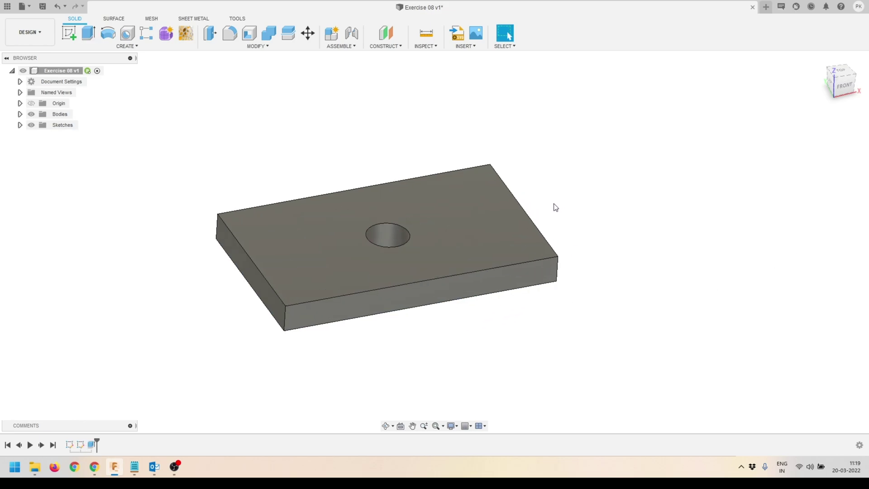
scroll(120, 262, "down", 2)
scroll(120, 262, "up", 2)
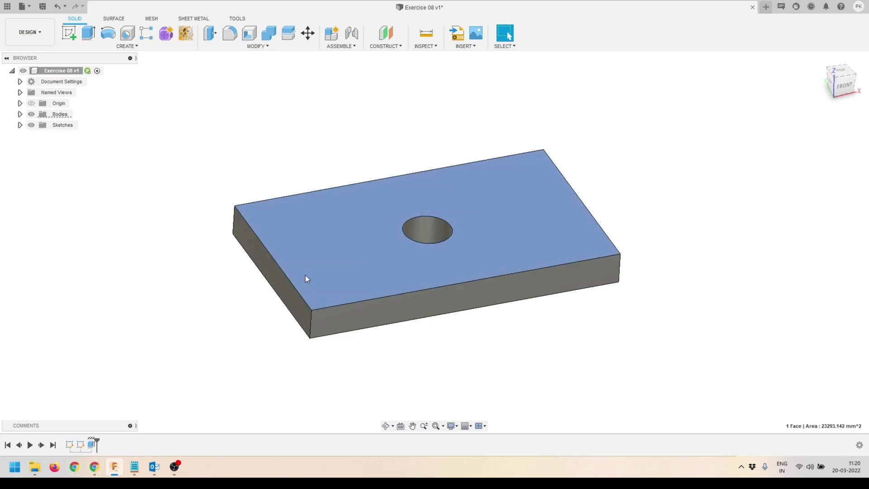
left_click(305, 276)
Step: On the top face, sketch a 20 × 60 mm rectangle from the bottom-left corner
left_click(69, 34)
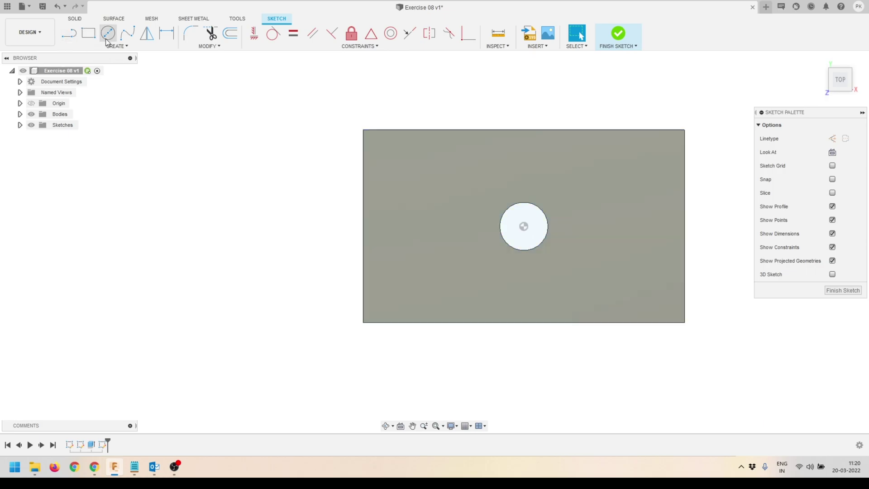
left_click(88, 32)
left_click(363, 322)
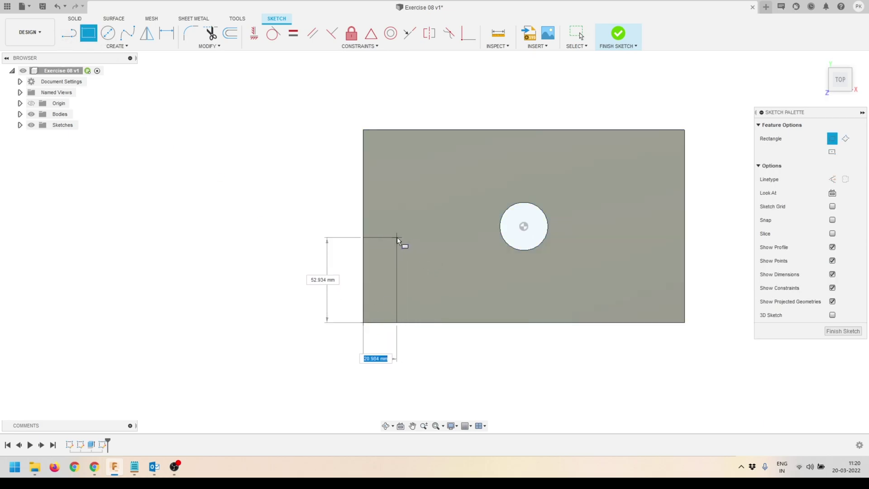
key("Tab")
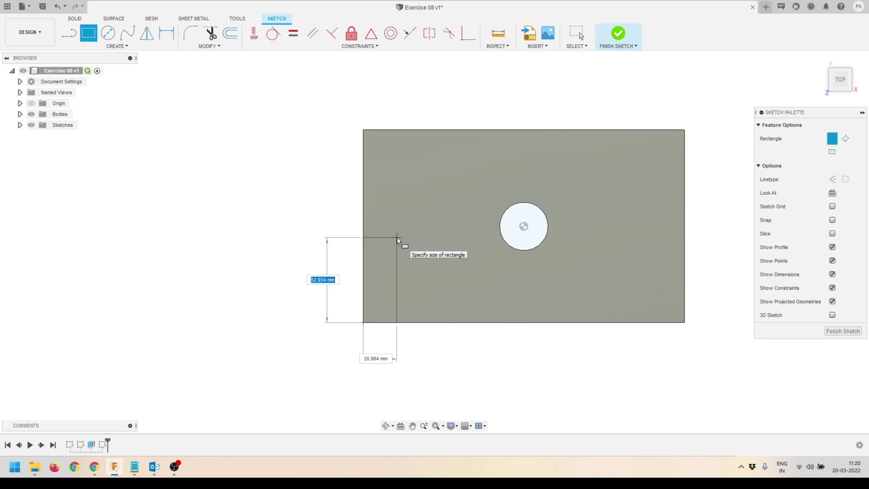
type("60")
key("Tab")
type("20")
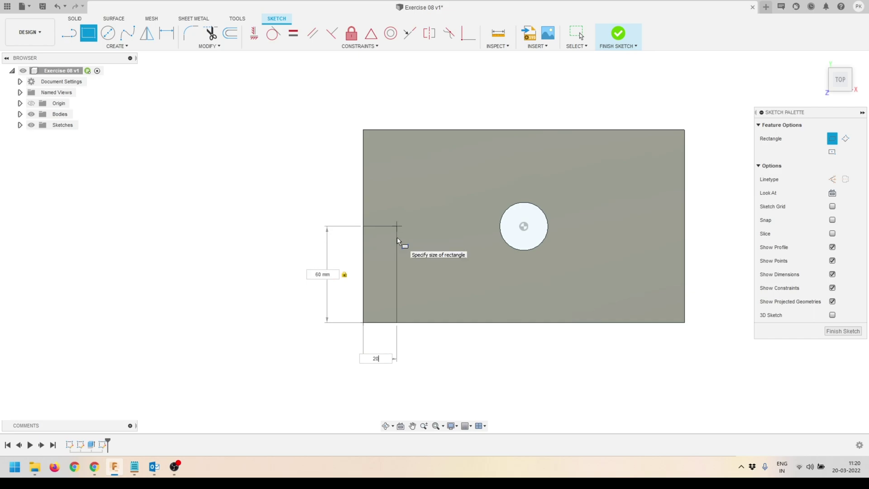
key("Tab")
key("Return")
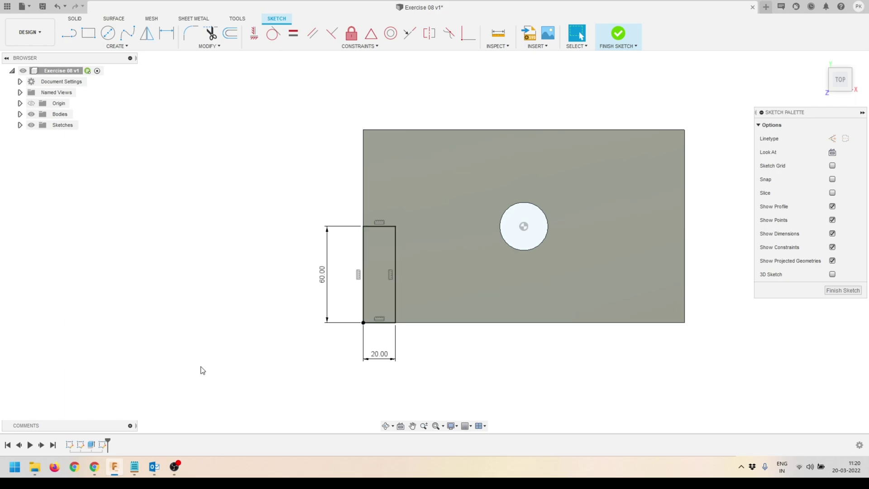
key("Escape")
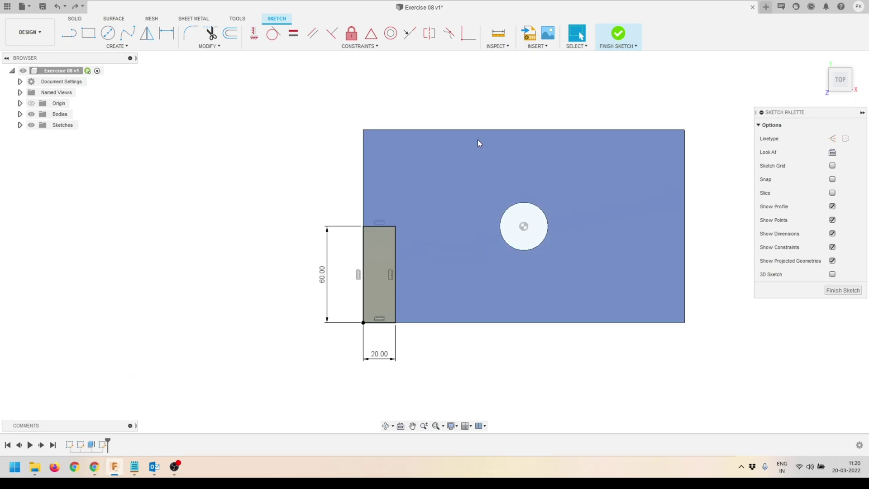
Step: Draw a 20 mm-wide strip rectangle along the plate's right edge
left_click(89, 33)
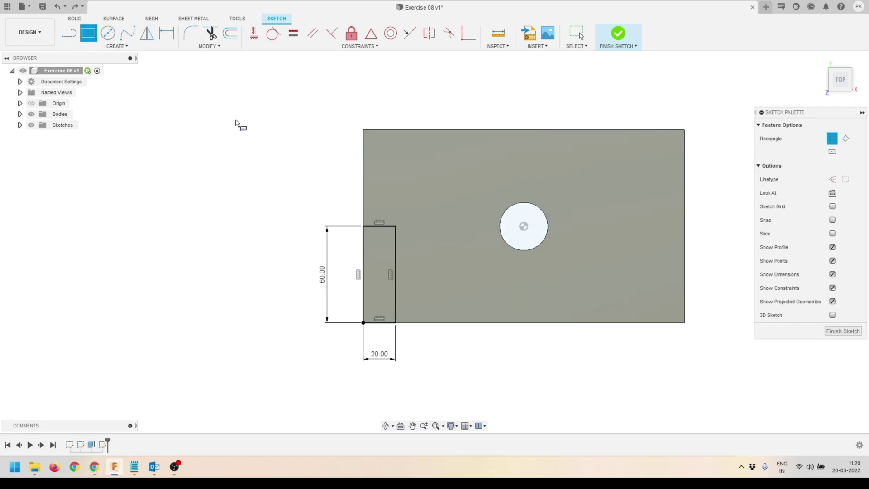
left_click(684, 130)
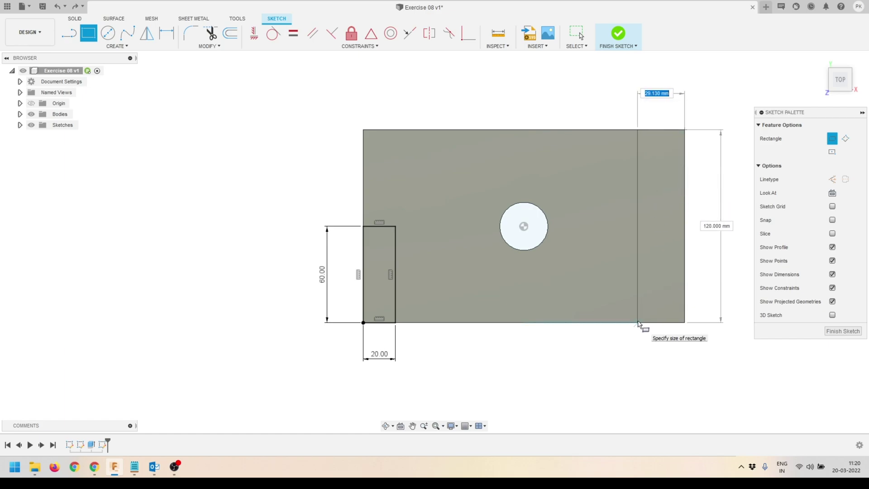
type("20")
key("Return")
key("Escape")
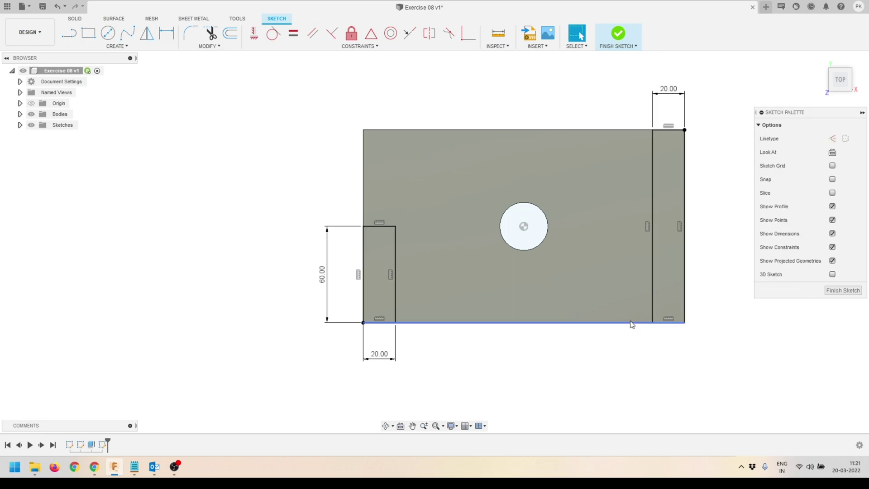
scroll(438, 276, "down", 2)
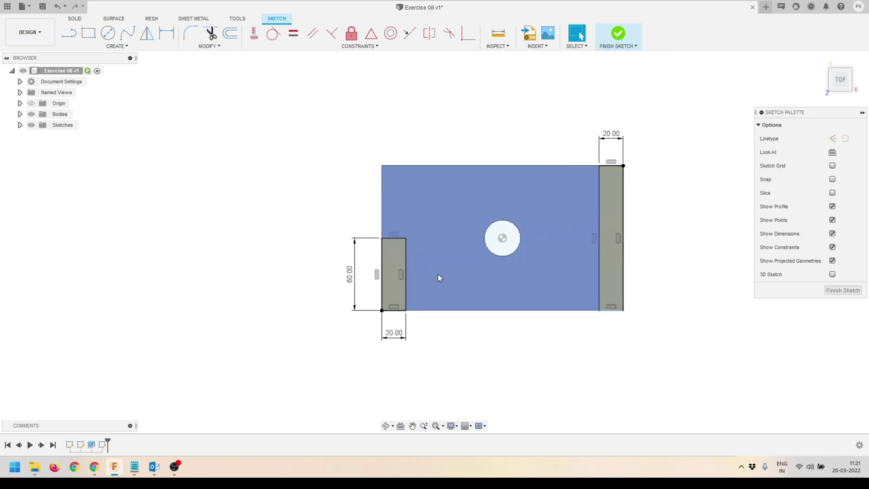
Step: Finish the sketch and extrude the 20 × 60 corner profile 130 mm up, joined to the plate
left_click(619, 40)
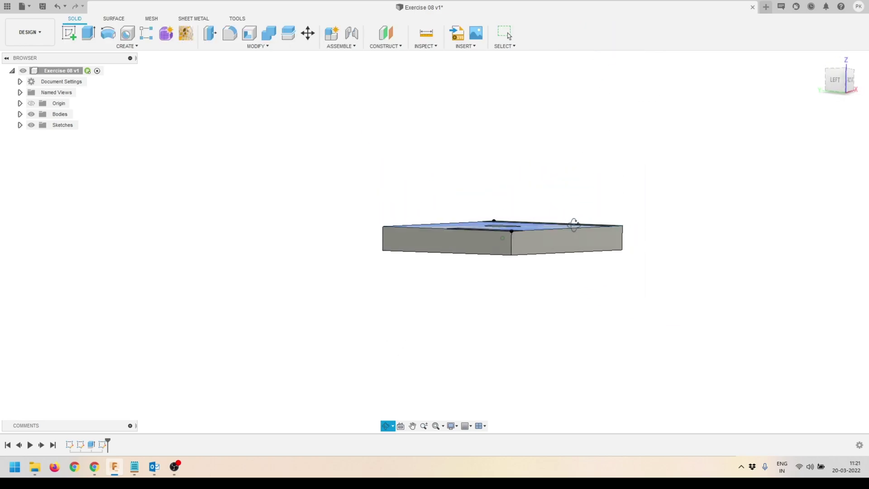
middle_click_drag(561, 234, 628, 166, "shift")
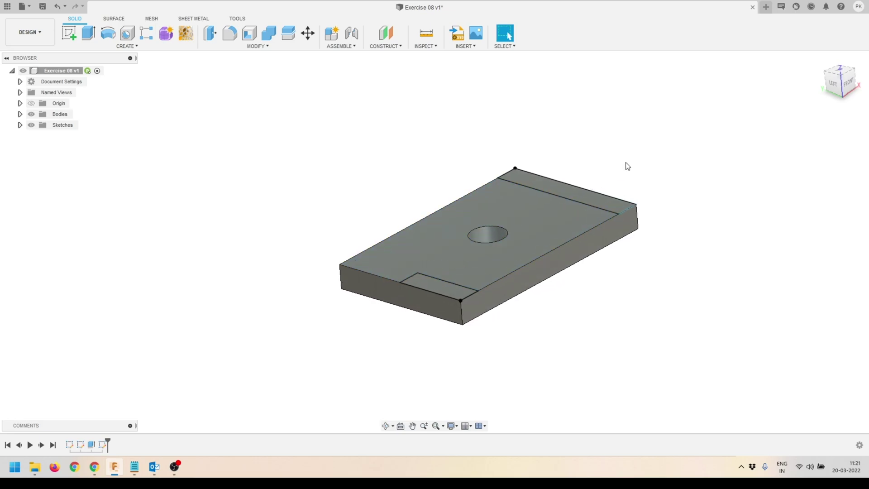
left_click(89, 33)
left_click(439, 287)
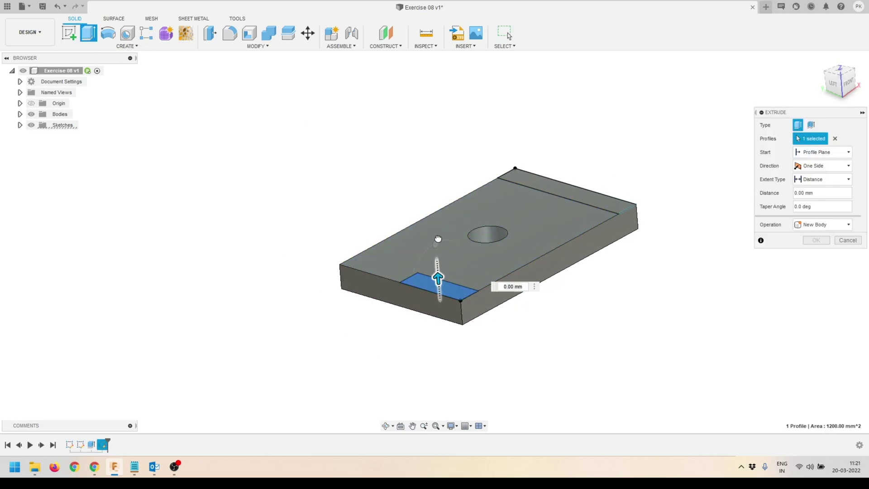
left_click_drag(438, 239, 435, 203)
type("1")
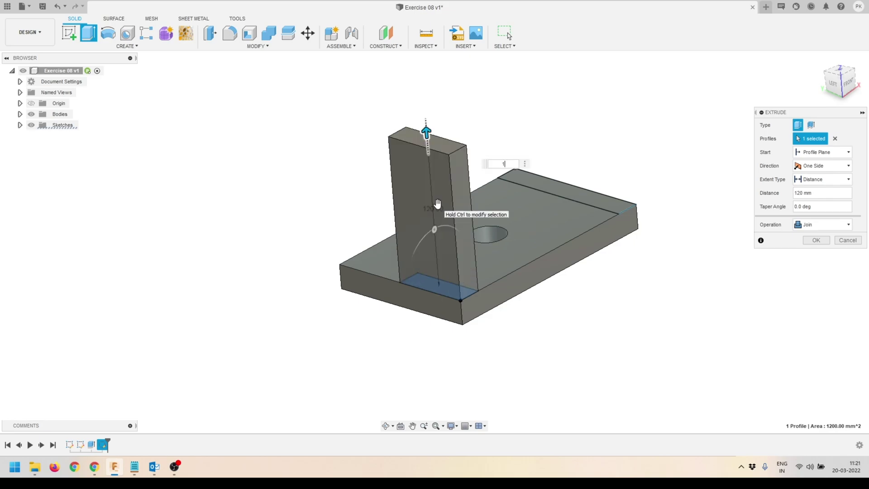
type("230")
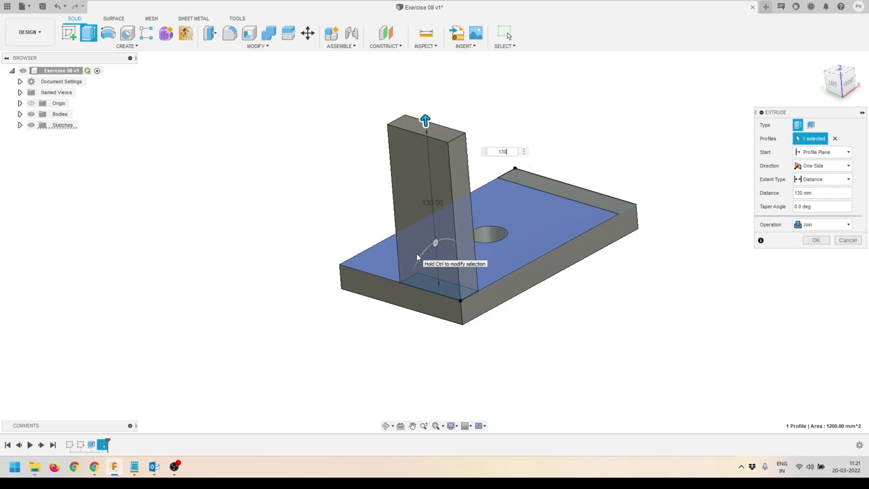
left_click(815, 241)
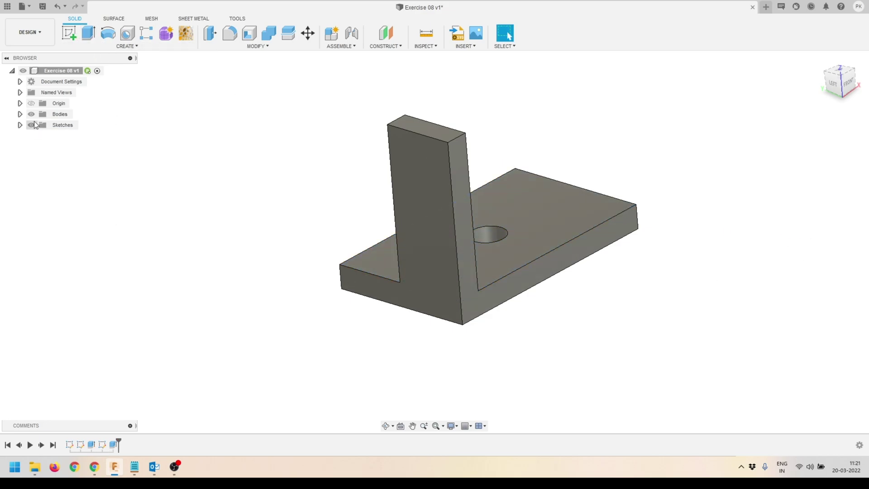
Step: Show Sketch3 and extrude the right-edge strip 40 mm upward into a joined wall
left_click(20, 125)
left_click(39, 158)
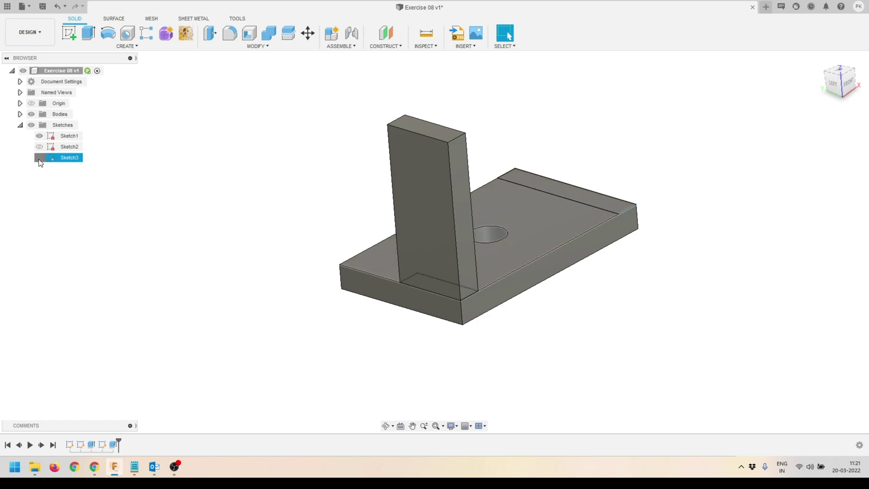
left_click(96, 40)
left_click(597, 203)
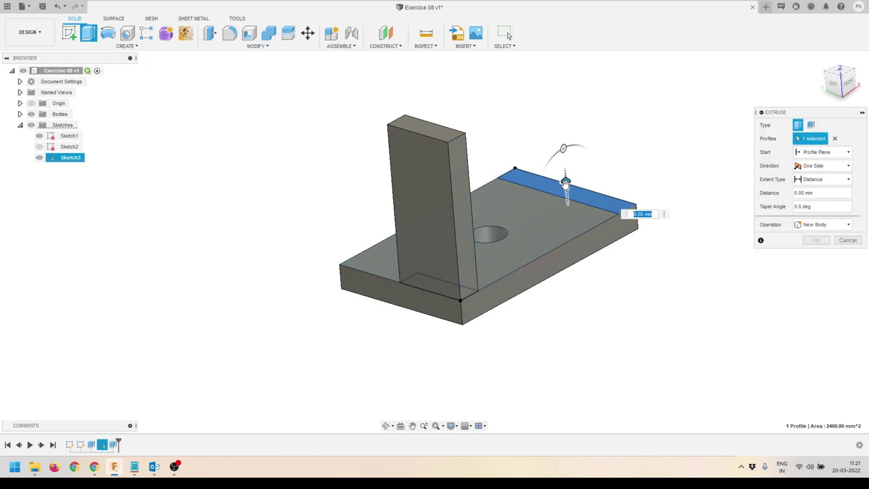
left_click_drag(565, 182, 607, 129)
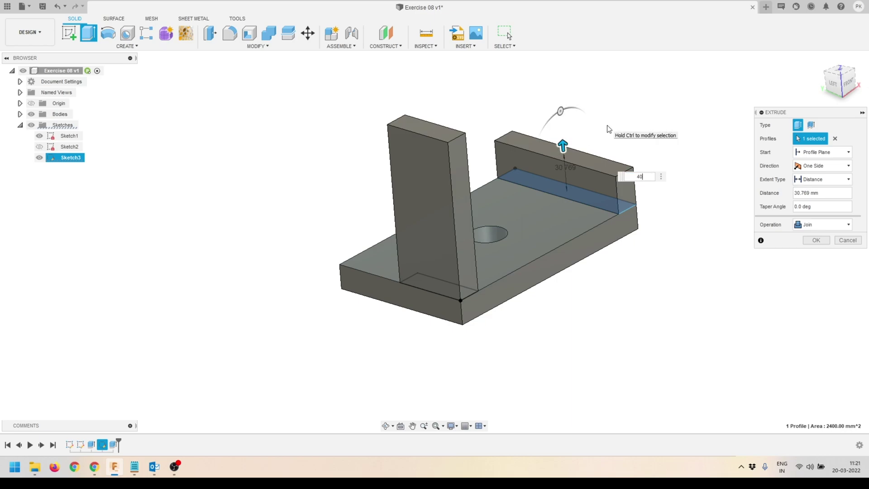
key("Return")
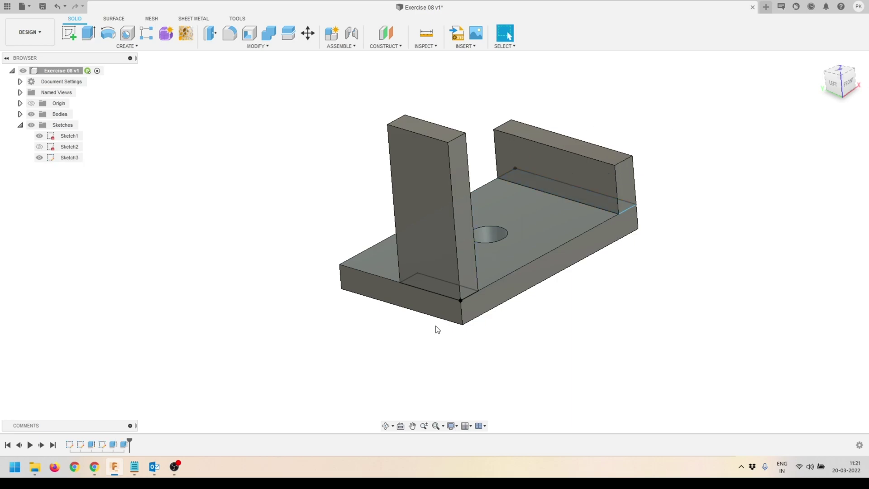
right_click(71, 158)
Step: Edit Sketch3 and make the strip rectangle's corner coincident with the base's bottom edge
left_click(95, 191)
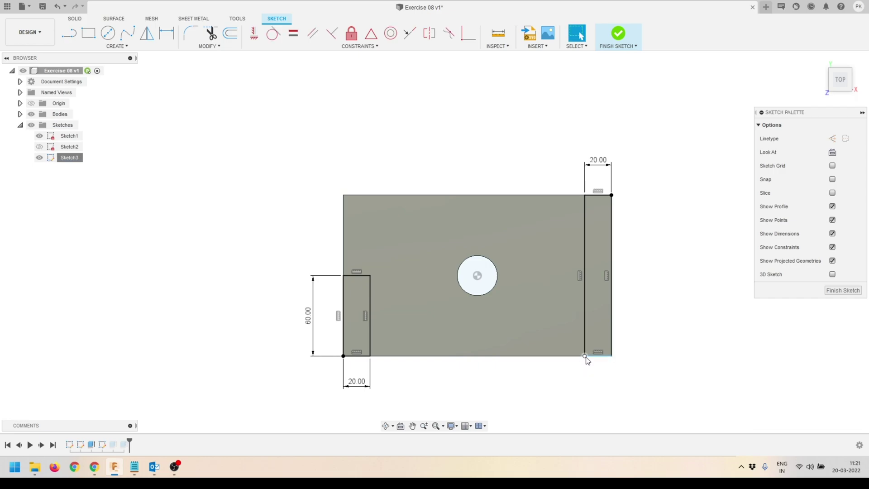
mouse_move(585, 358)
left_mouse_down()
mouse_move(596, 375)
mouse_move(617, 371)
left_mouse_up()
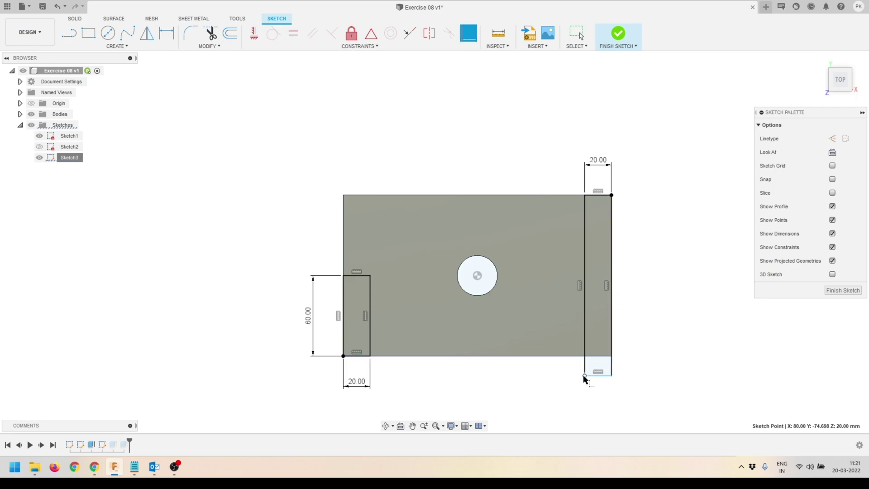
left_click(593, 362)
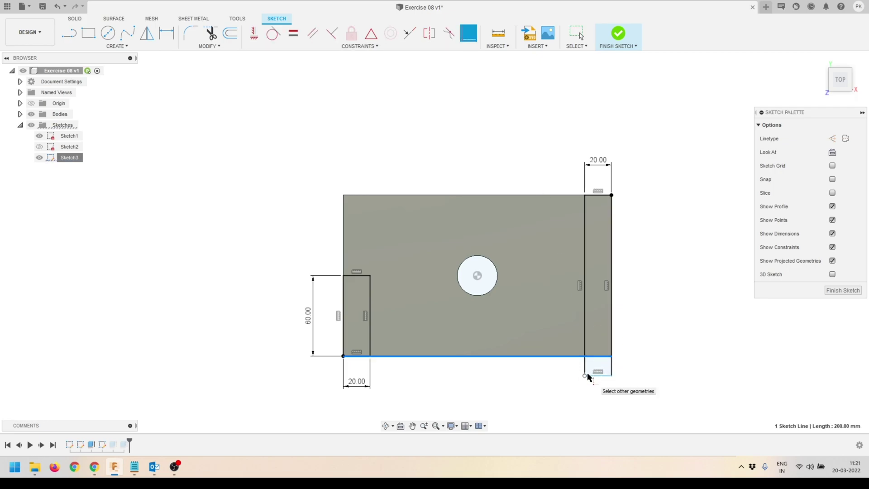
left_click(585, 374)
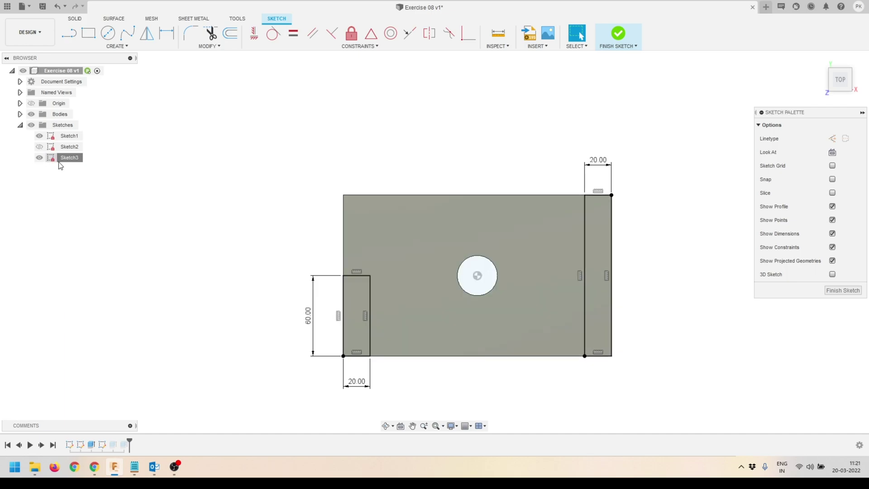
Step: Finish the sketch, hide Sketch3 and Sketch1, and view the upright's inner face
left_click(615, 48)
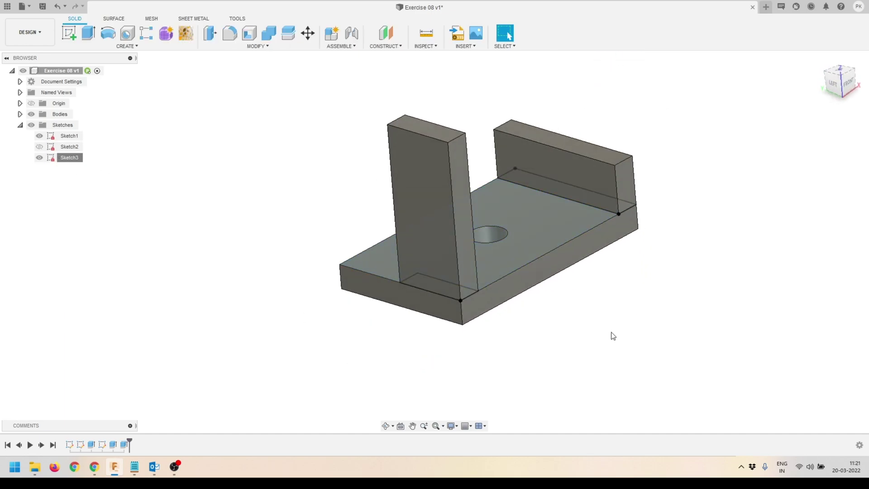
left_click(40, 157)
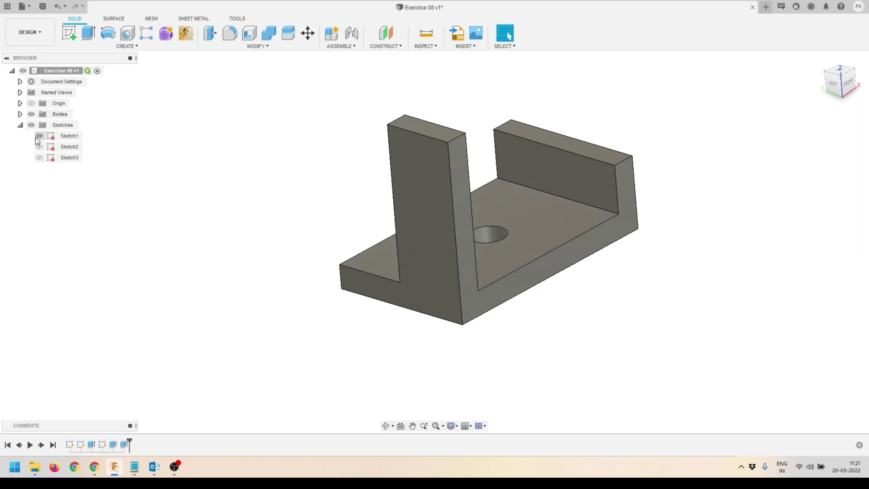
left_click(38, 136)
middle_click_drag(475, 208, 596, 208, "shift")
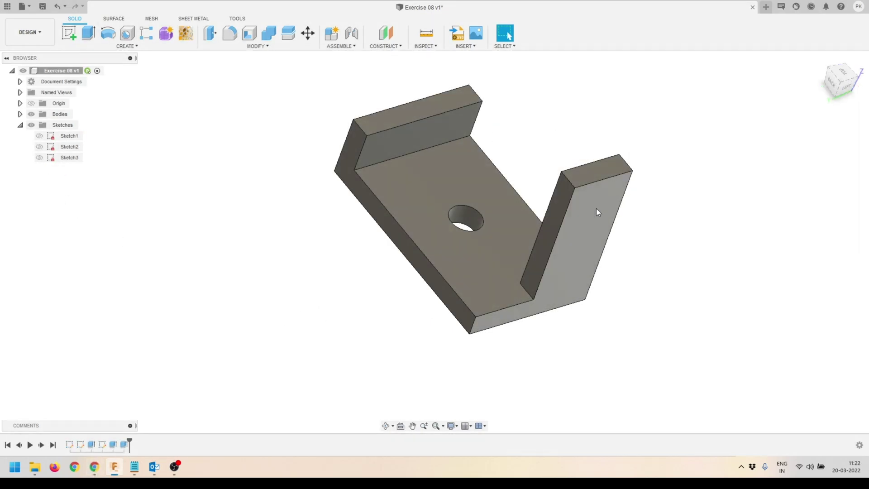
Step: Sketch a 20 × 60 mm rectangle at the top of the upright's inner face
left_click(564, 199)
left_click(68, 33)
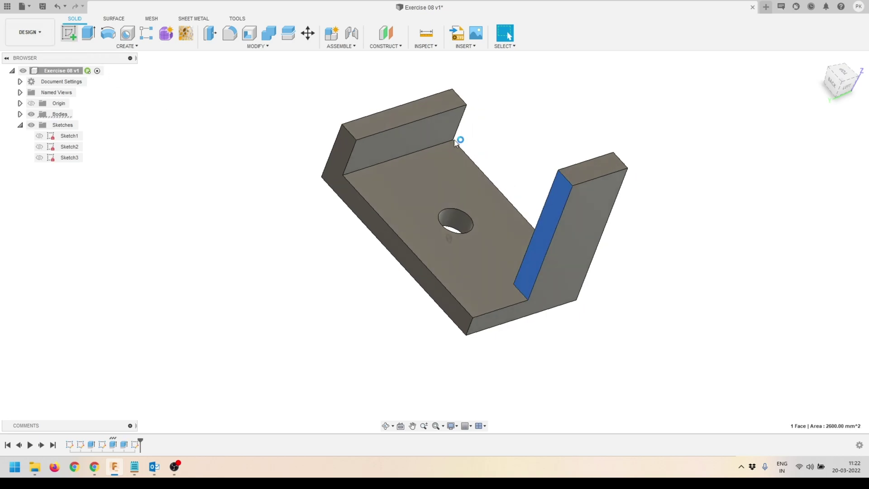
key("r")
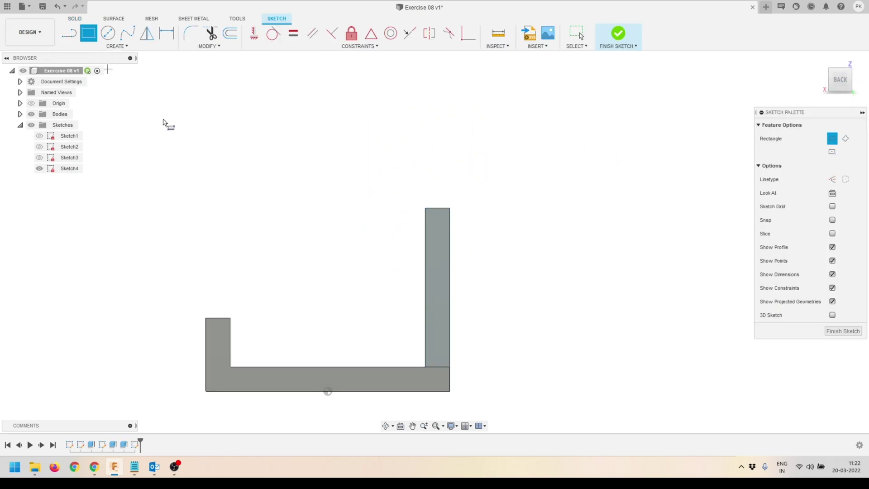
left_click(426, 208)
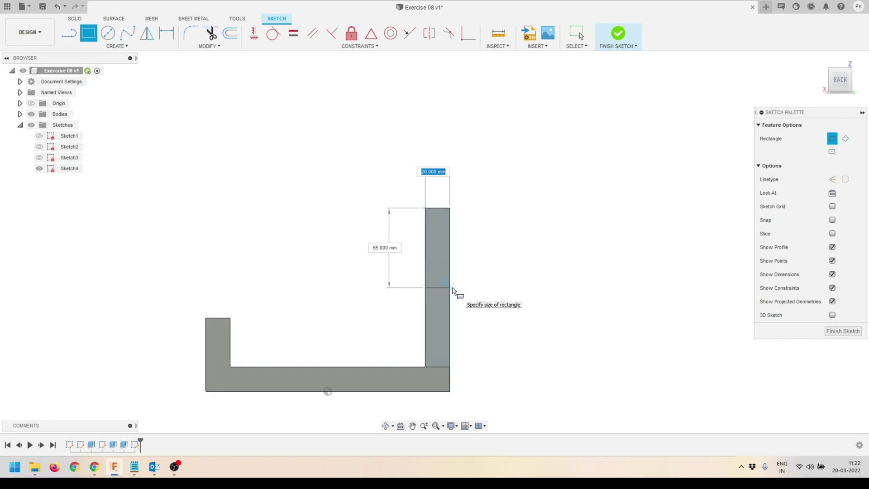
key("Tab")
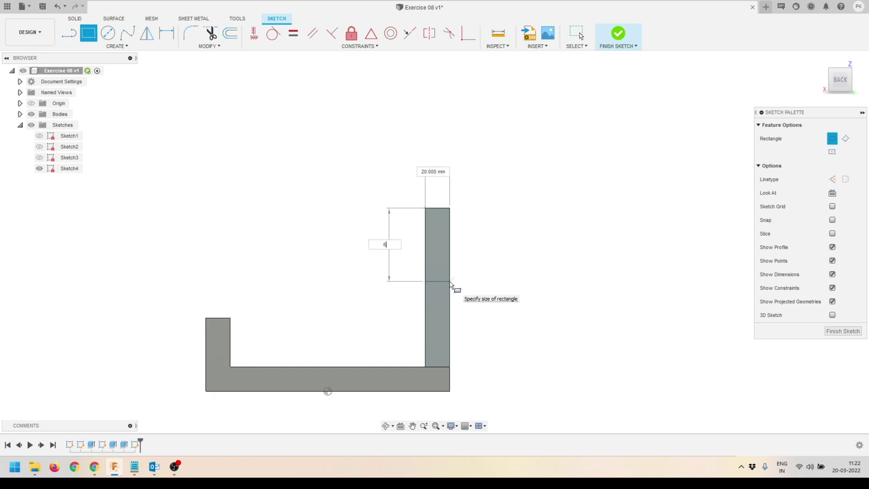
type("6")
key("Tab")
type("0")
key("Return")
Step: Delete the stray extra rectangle and finish Sketch4
scroll(450, 285, "up", 2)
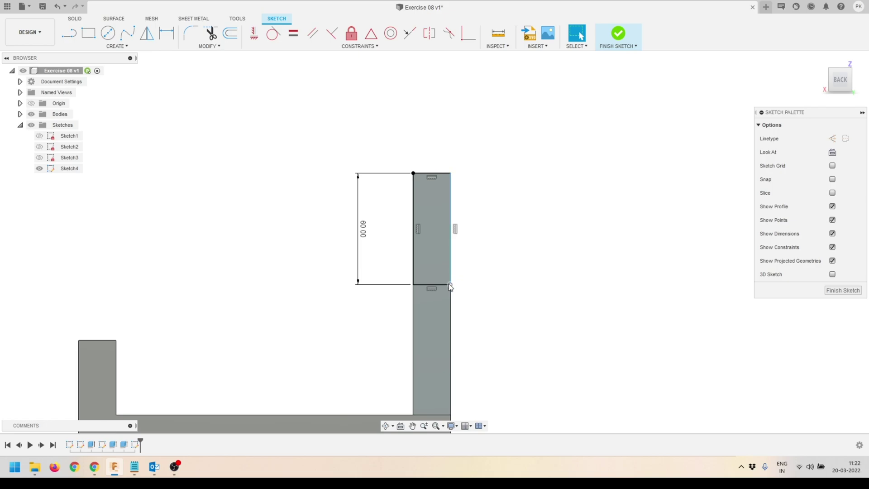
left_click(500, 284)
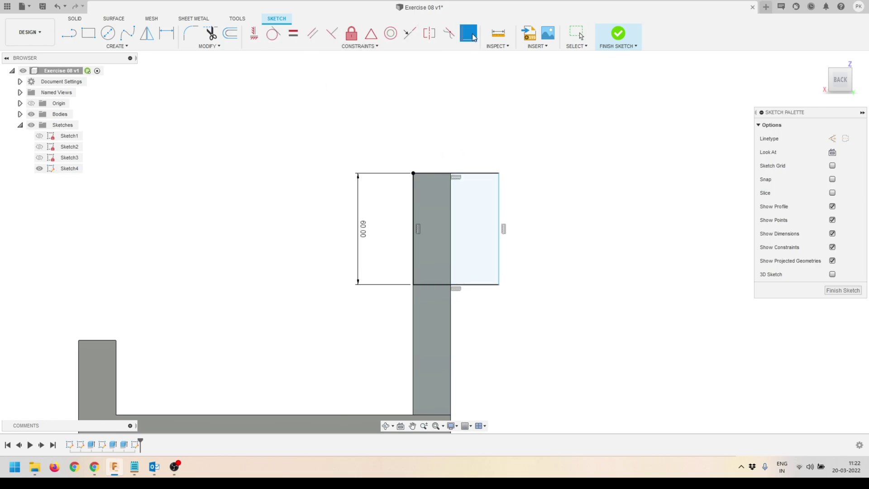
left_click(499, 173)
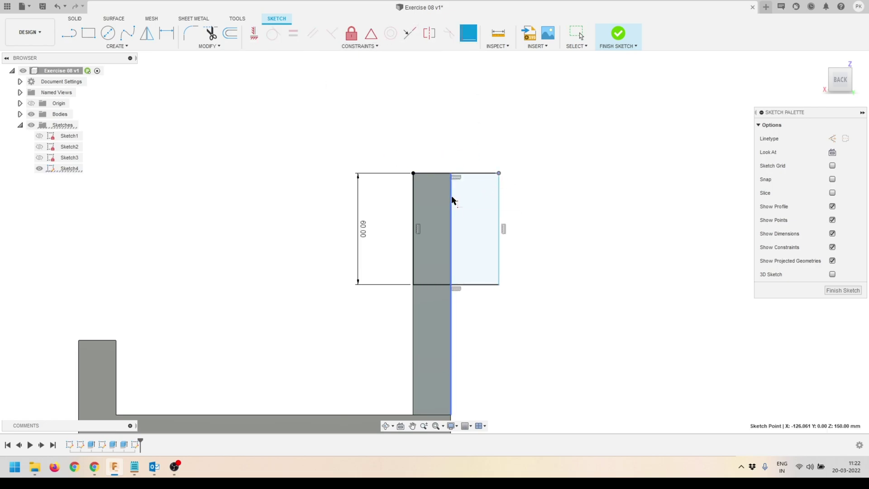
key("Delete")
scroll(474, 213, "down", 3)
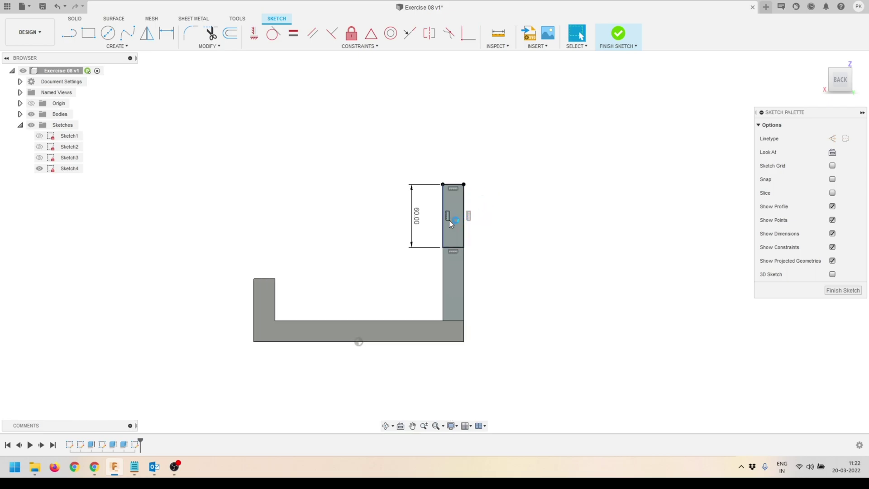
middle_click_drag(450, 224, 353, 309, "shift")
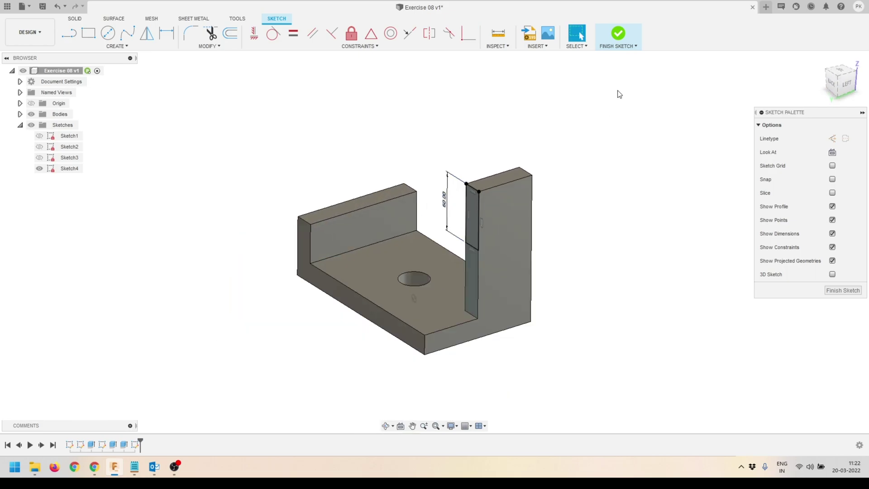
left_click(618, 33)
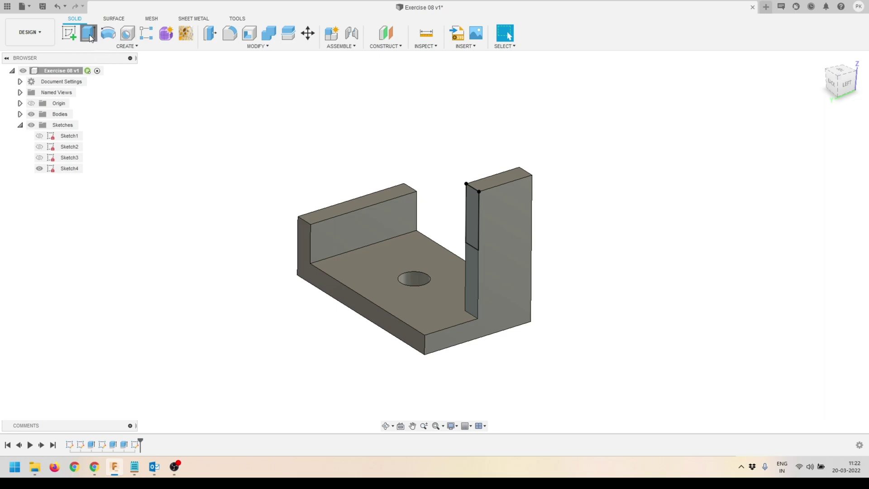
Step: Extrude Sketch4's 20 × 60 rectangle 60 mm, joined to the body, as the arm
left_click(89, 34)
left_click(469, 228)
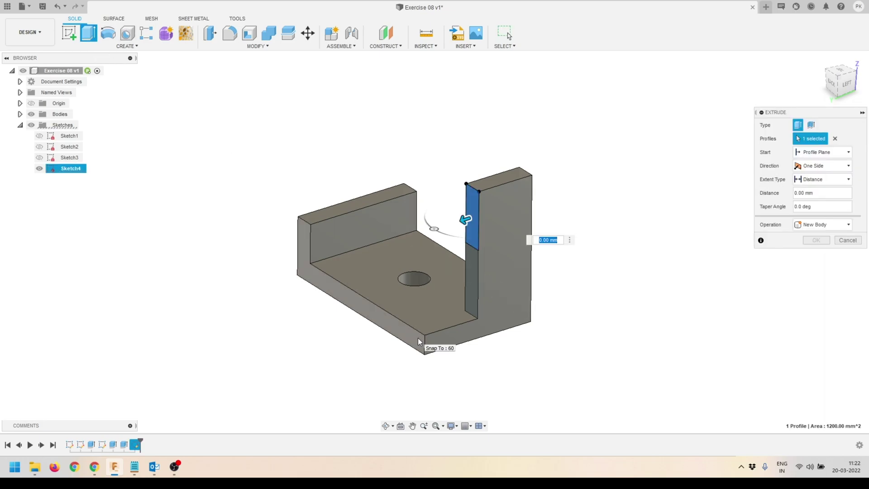
left_click(419, 343)
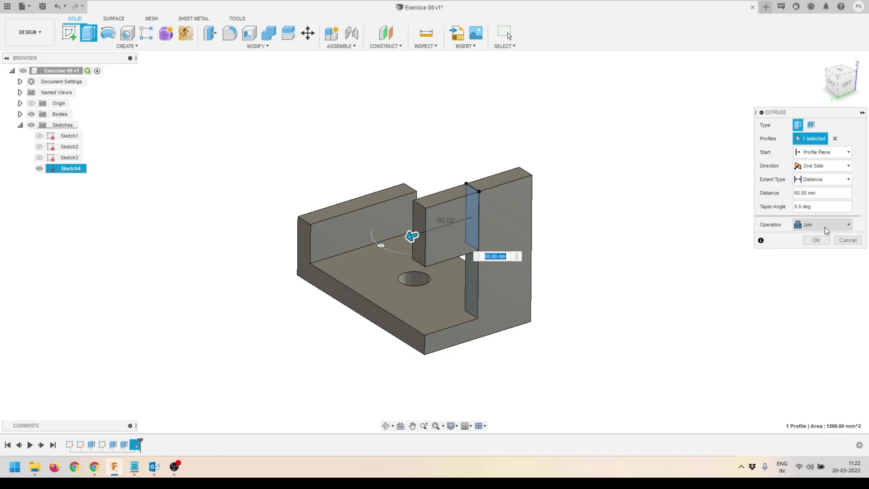
left_click(823, 240)
middle_click_drag(508, 334, 245, 381, "shift")
scroll(342, 247, "up", 2)
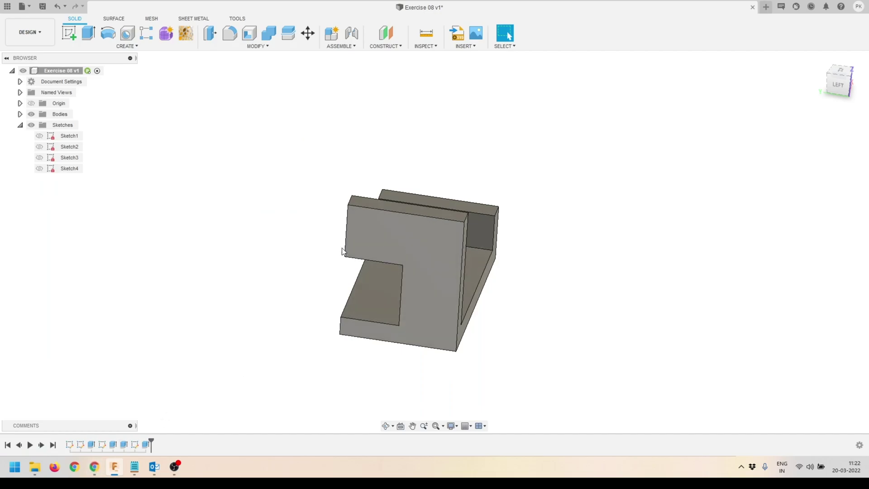
Step: Fillet the three top edges of the side plate and arm with a 30 mm radius
left_click(230, 33)
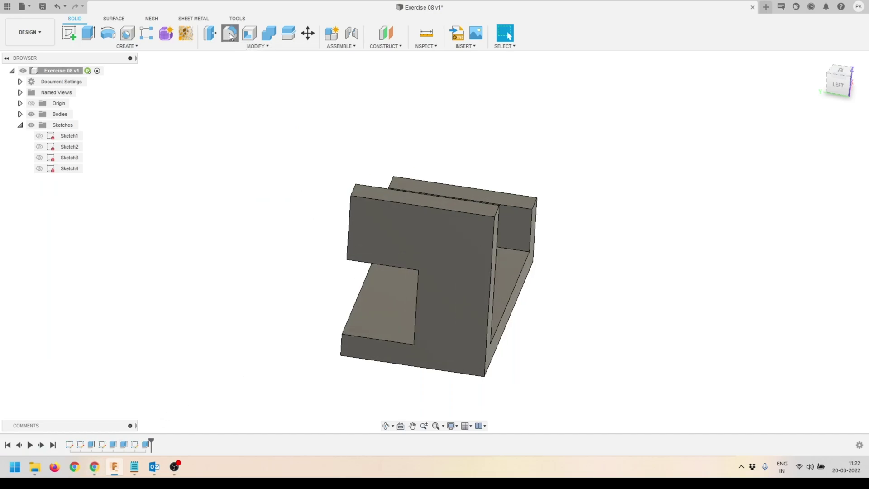
left_click(352, 195)
middle_click_drag(351, 194, 409, 270, "shift")
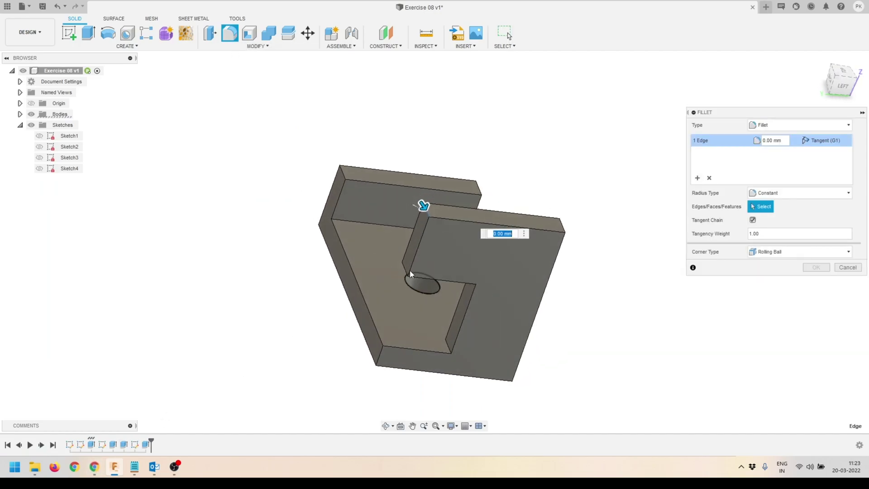
left_click(403, 269)
middle_click_drag(466, 247, 413, 223, "shift")
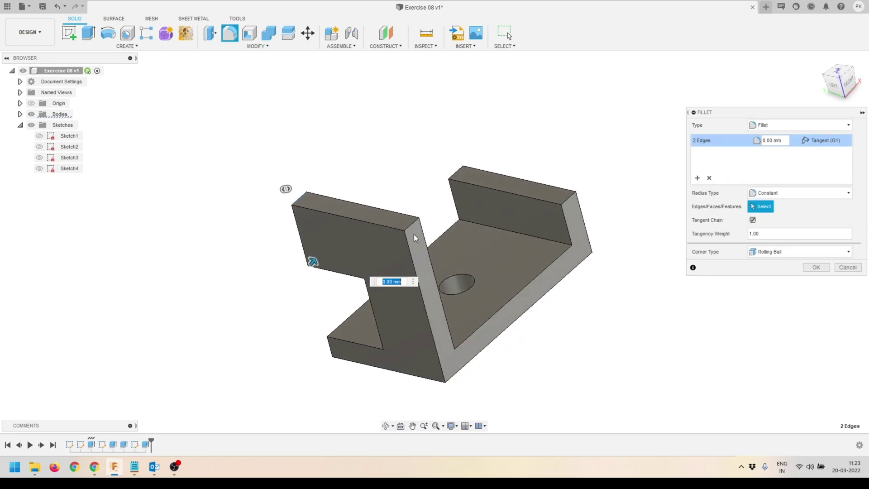
left_click(411, 232)
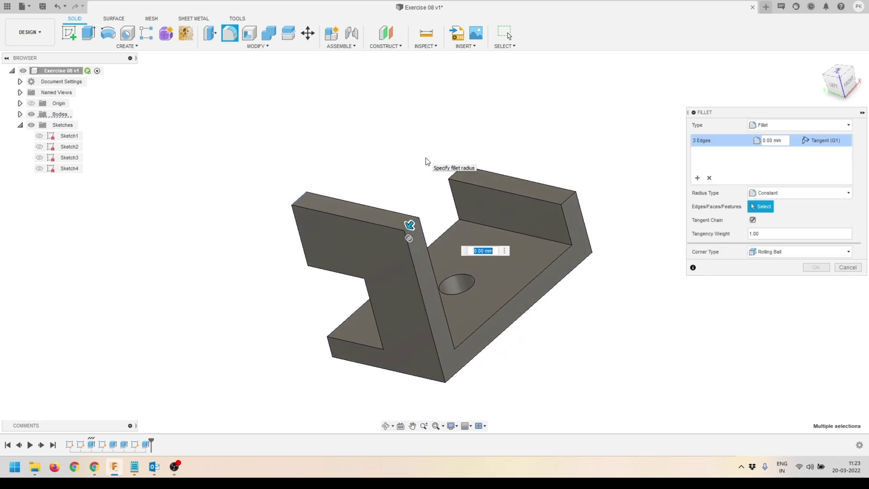
type("30")
middle_click_drag(378, 188, 405, 180, "shift")
left_click(821, 266)
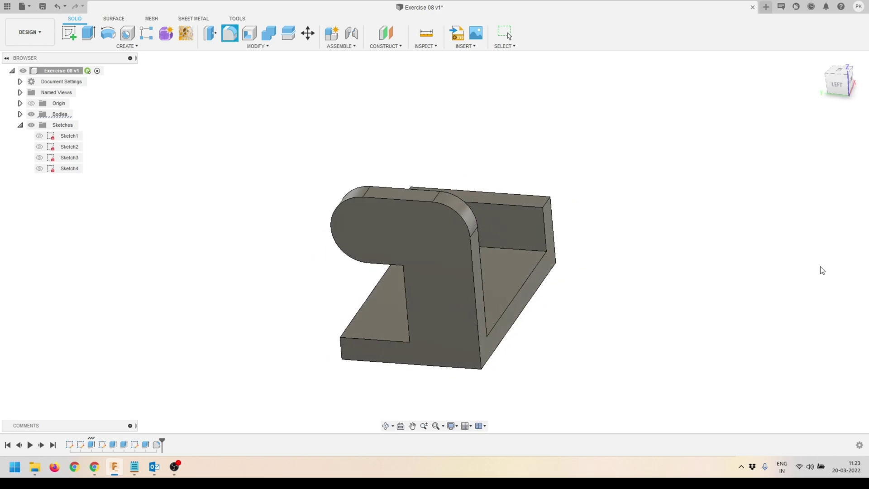
middle_click_drag(564, 231, 485, 233, "shift")
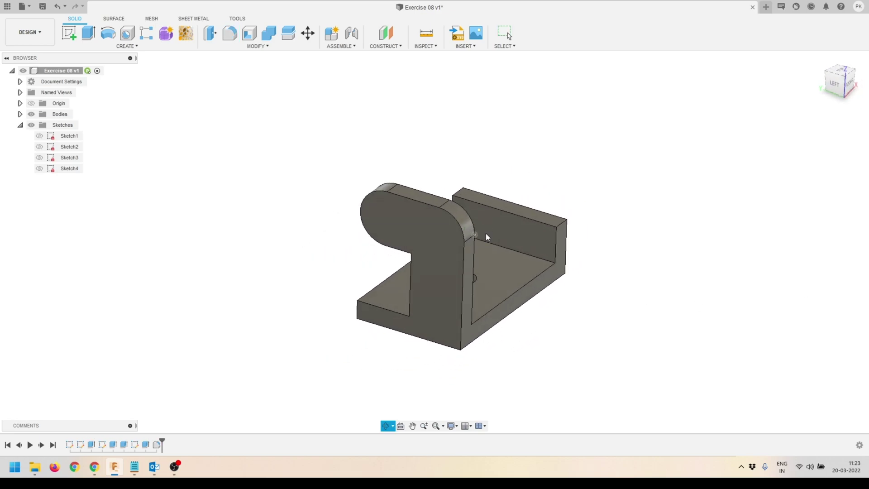
Step: Start a sketch on the side plate's outer face and draw two circles
left_click(421, 223)
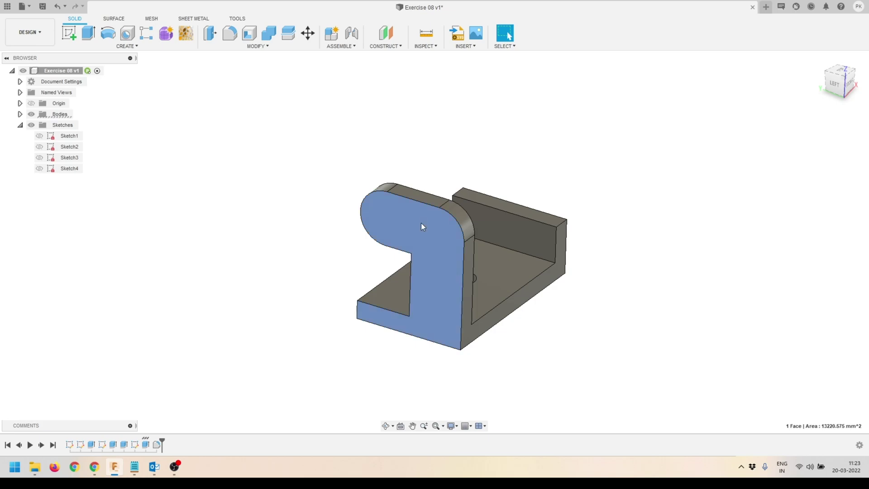
left_click(64, 33)
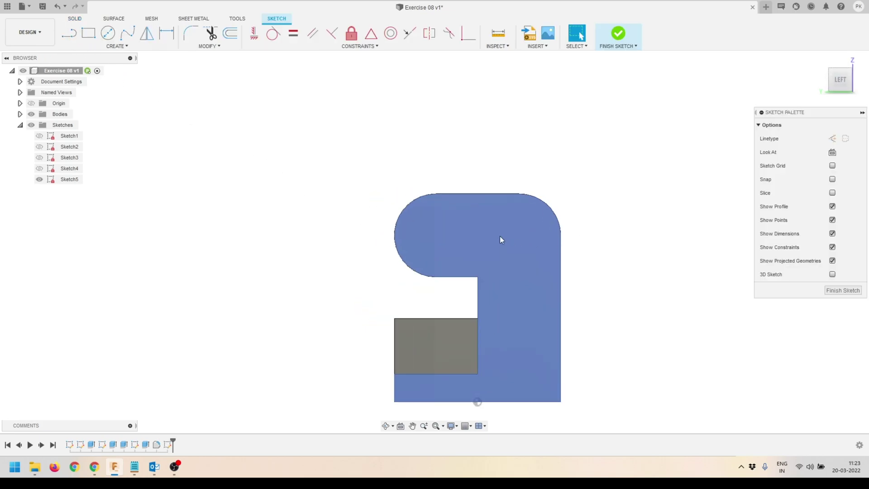
left_click(105, 33)
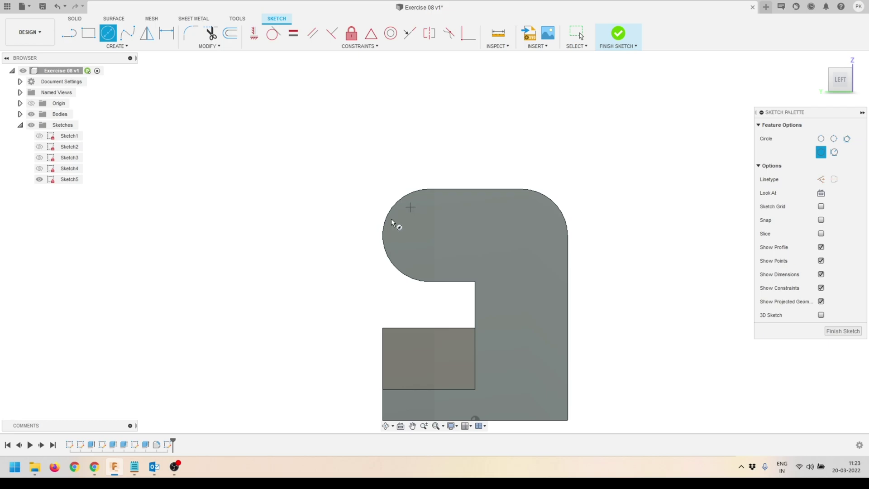
left_click(425, 249)
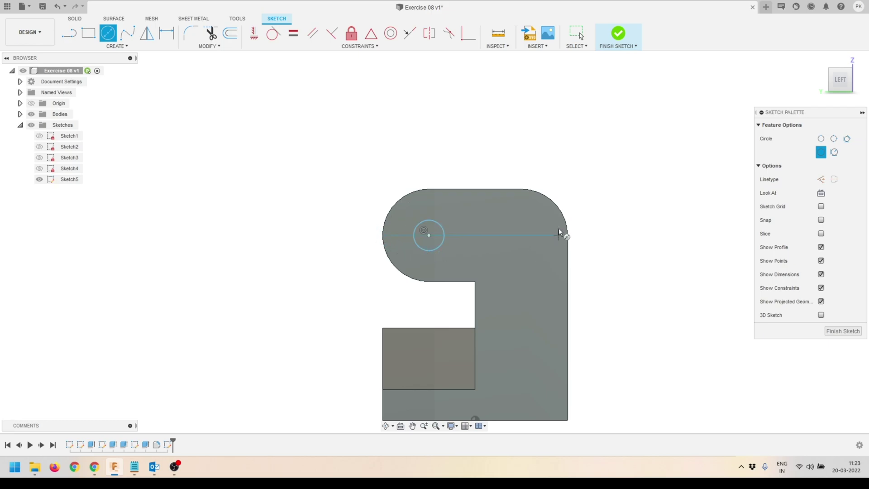
left_click(521, 235)
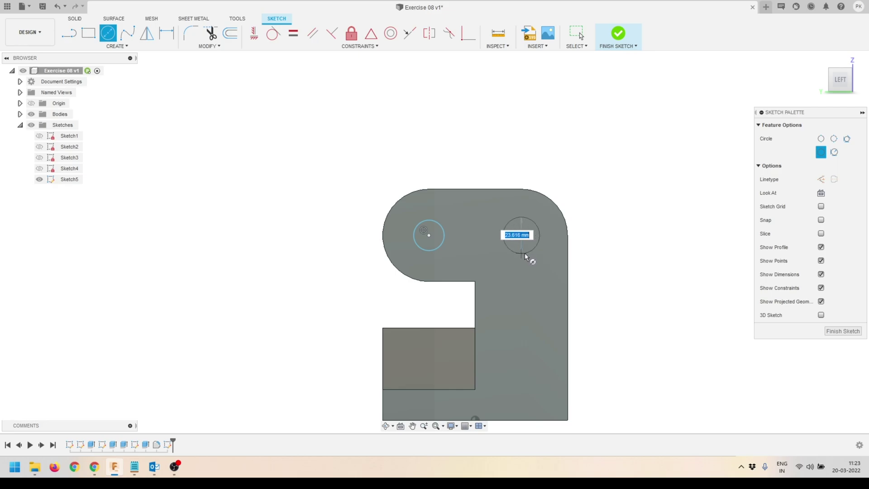
left_click(525, 252)
key("Escape")
Step: Make the two circles equal and dimension the left one to 30 mm diameter
left_click(293, 35)
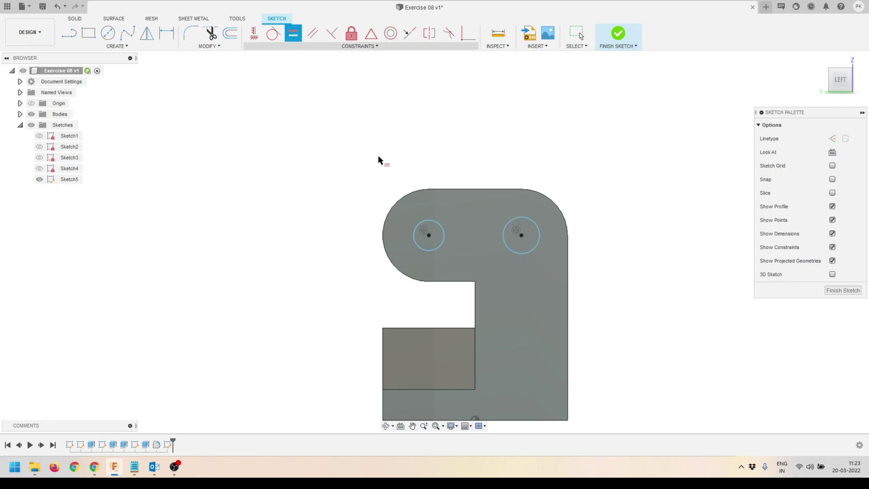
left_click(437, 221)
left_click(518, 217)
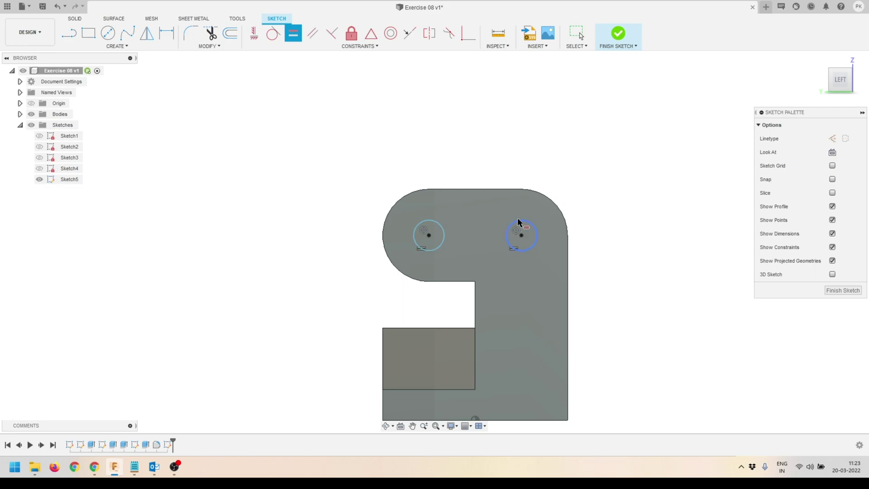
key("Escape")
key("d")
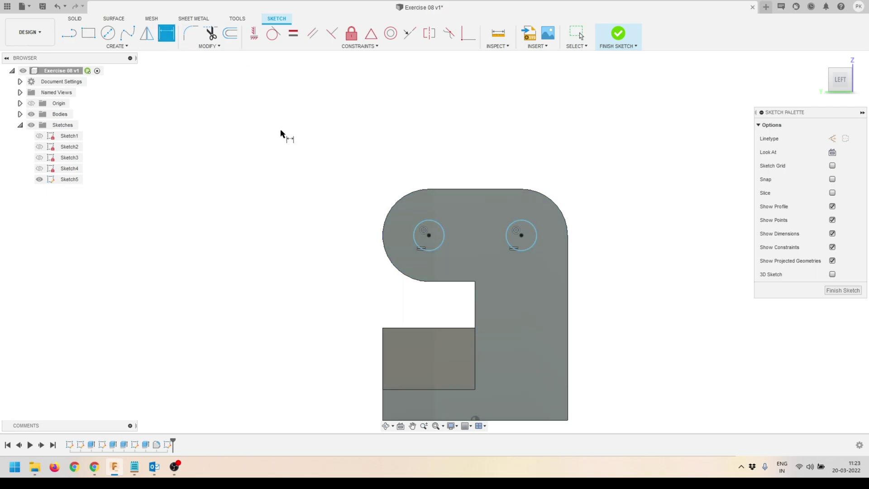
left_click(421, 223)
left_click(524, 174)
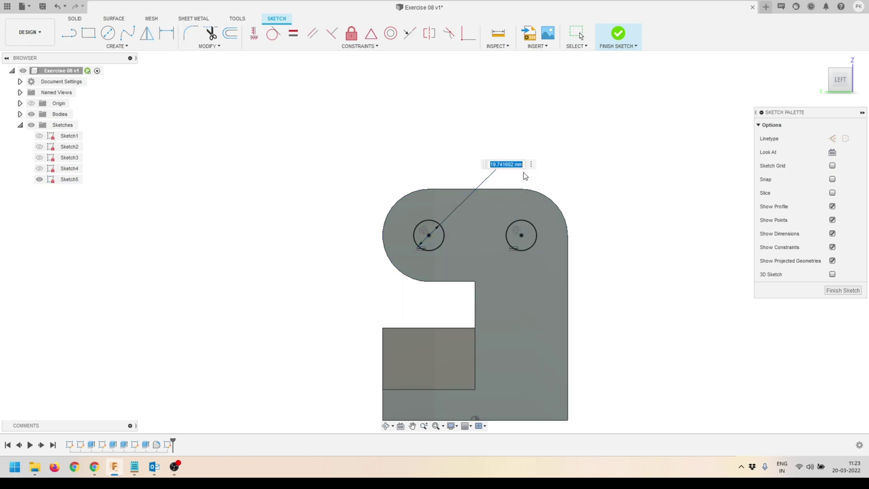
type("30")
key("Return")
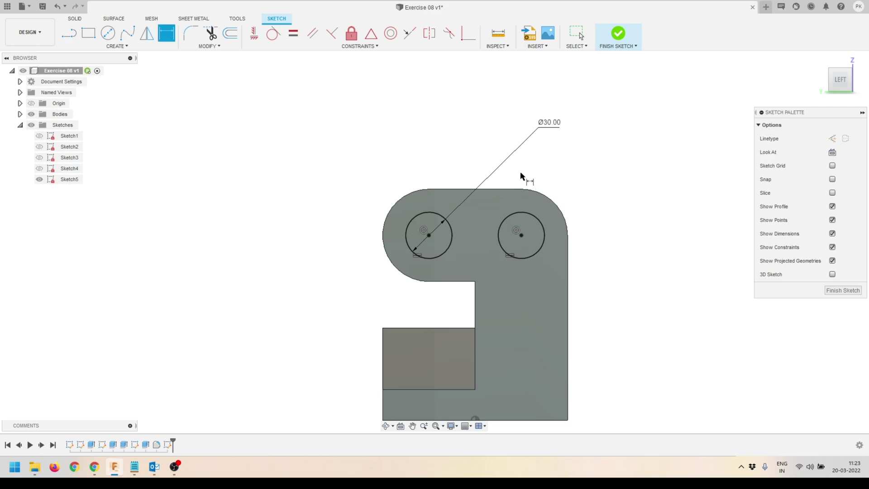
Step: Dimension the 60 mm spacing between the circle centres and finish the sketch
scroll(457, 160, "down", 1)
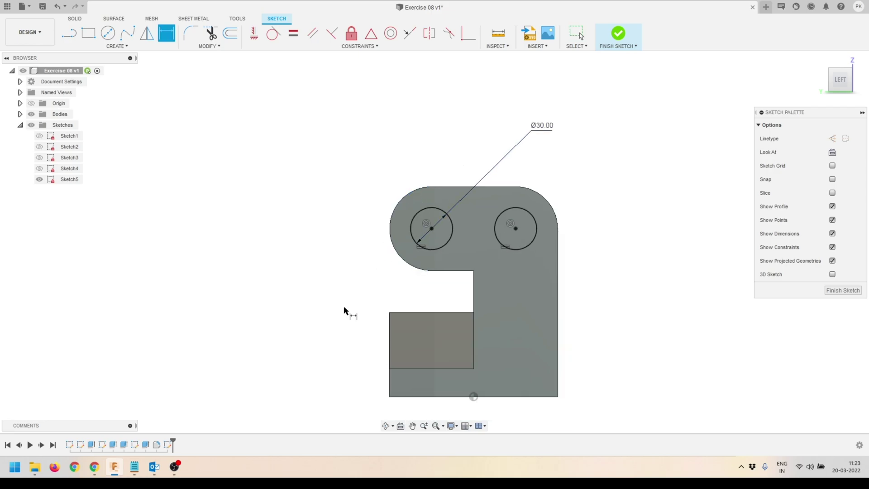
left_click(449, 237)
scroll(447, 236, "up", 1)
left_click(515, 228)
key("Escape")
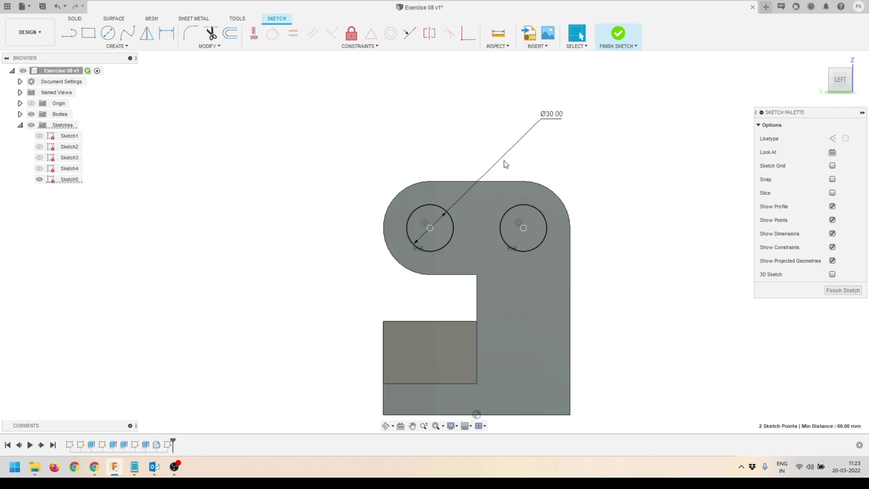
left_click(619, 36)
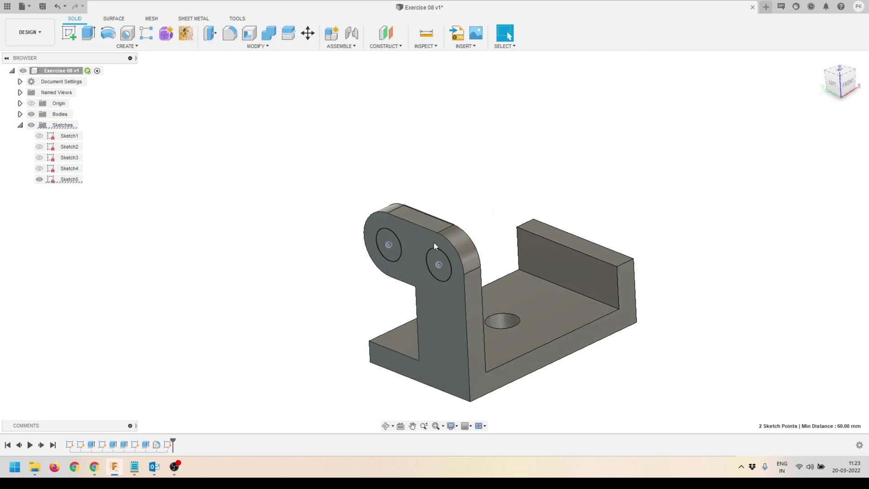
Step: Extrude both Ø30 circle profiles as a cut through the side plate, making two holes
left_click(379, 247)
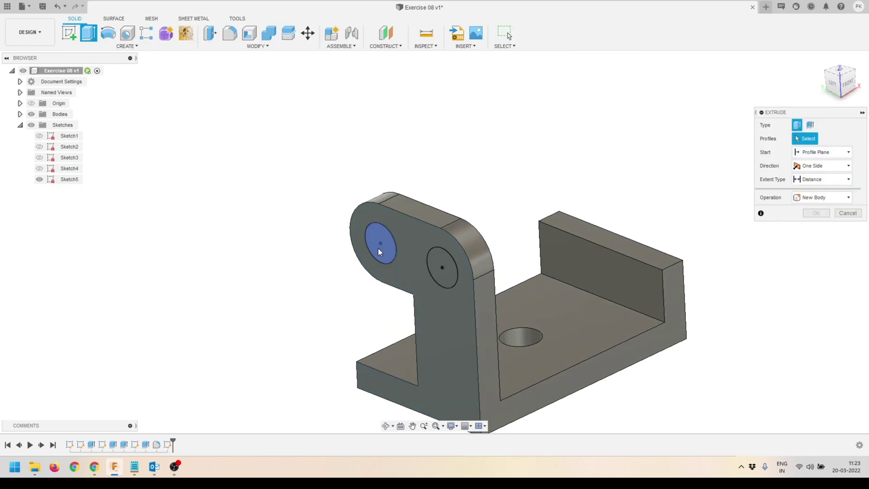
left_click(445, 273)
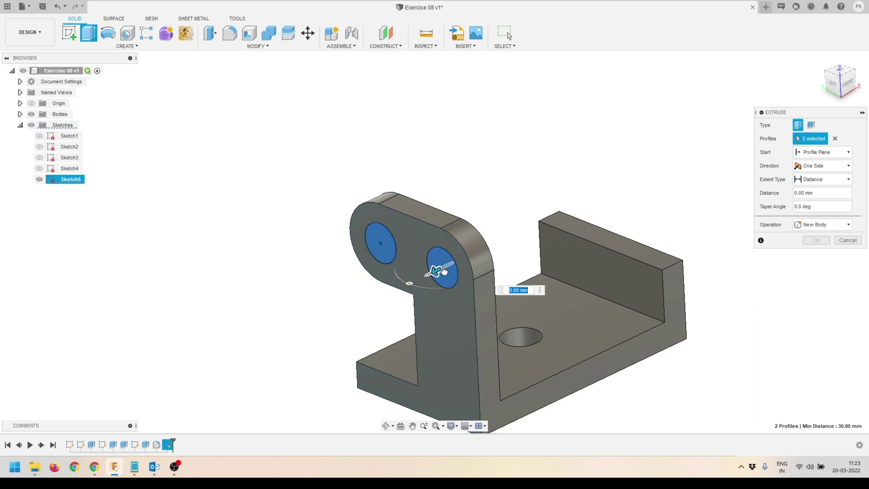
left_click_drag(436, 271, 731, 315)
left_click(816, 254)
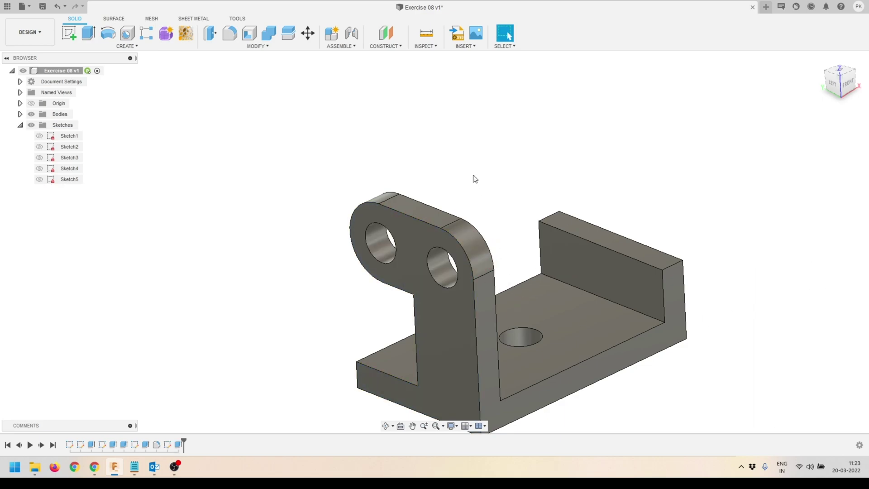
scroll(466, 156, "down", 3)
middle_click_drag(467, 155, 470, 204, "shift")
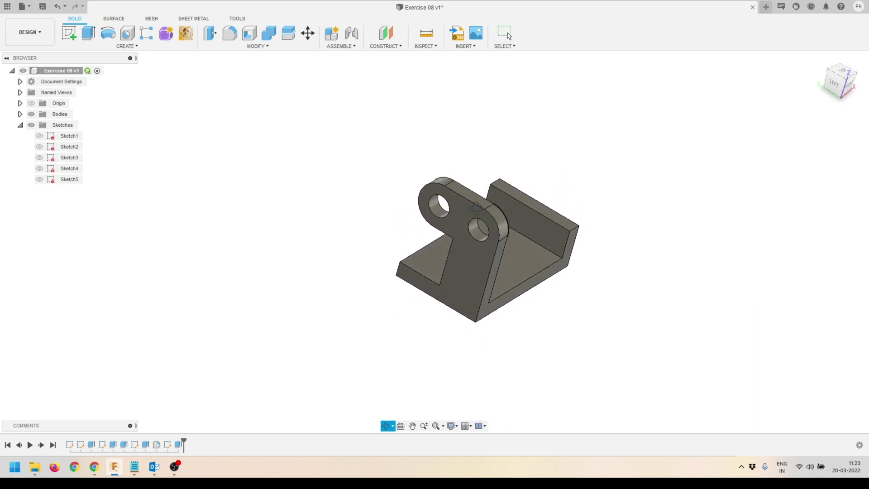
Step: Create a sketch on the back wall's inner face with Slice on, viewed from LEFT
scroll(471, 204, "up", 2)
key("Escape")
left_click(548, 233)
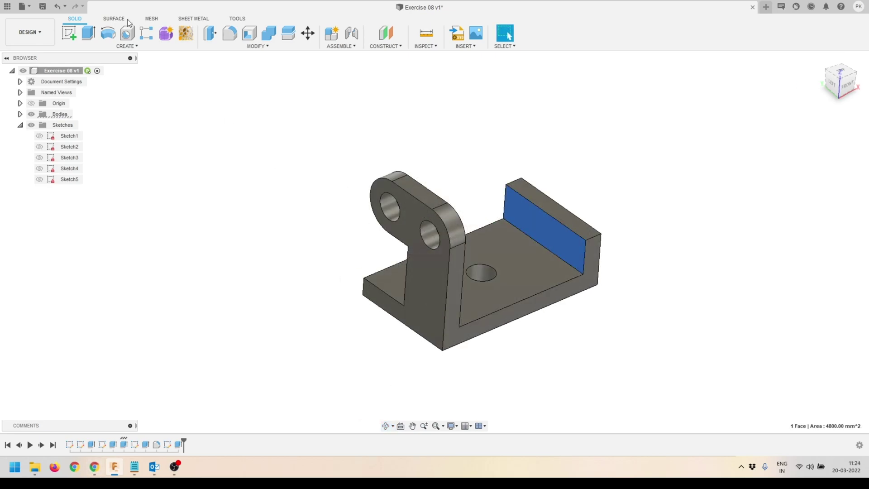
left_click(75, 33)
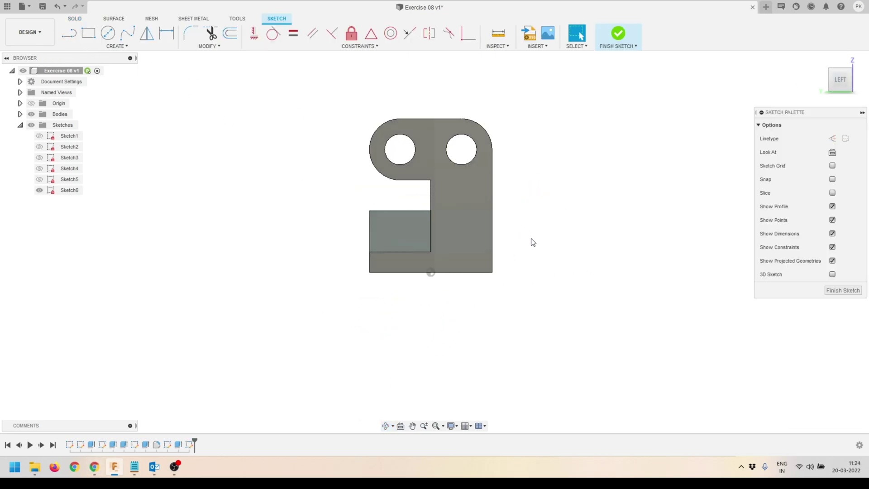
left_click(832, 193)
scroll(371, 225, "up", 1)
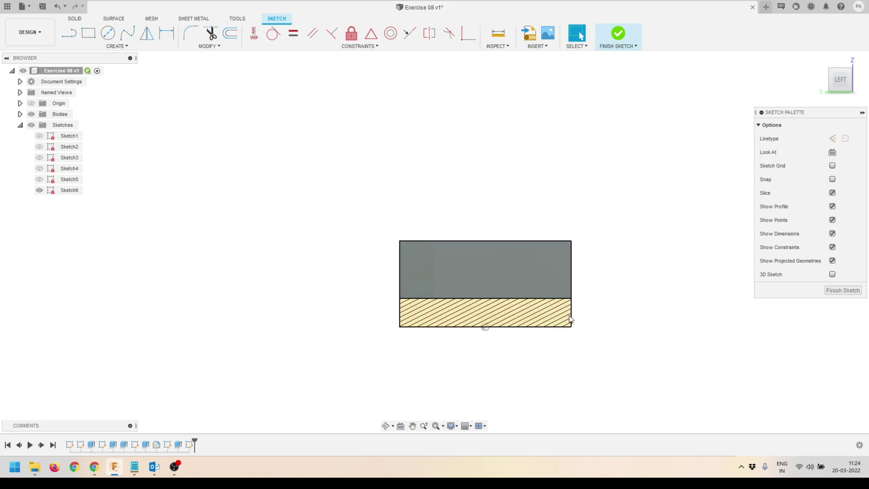
middle_click_drag(458, 279, 429, 312, "shift")
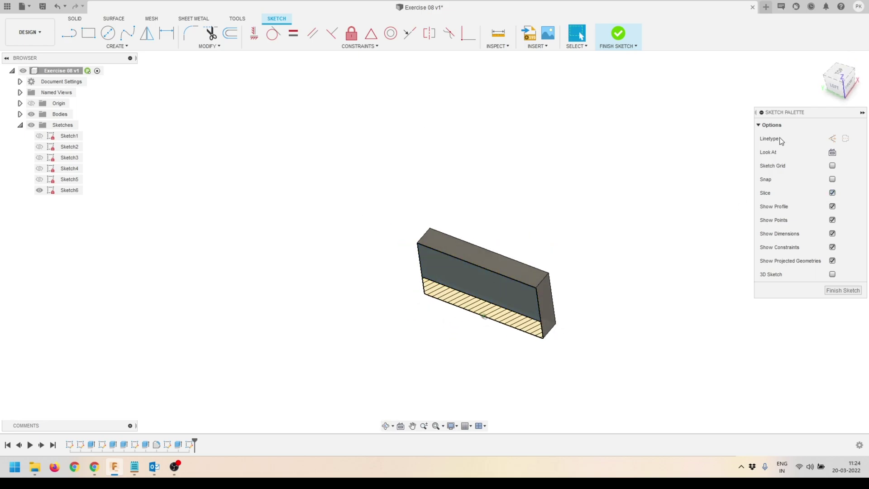
left_click(837, 86)
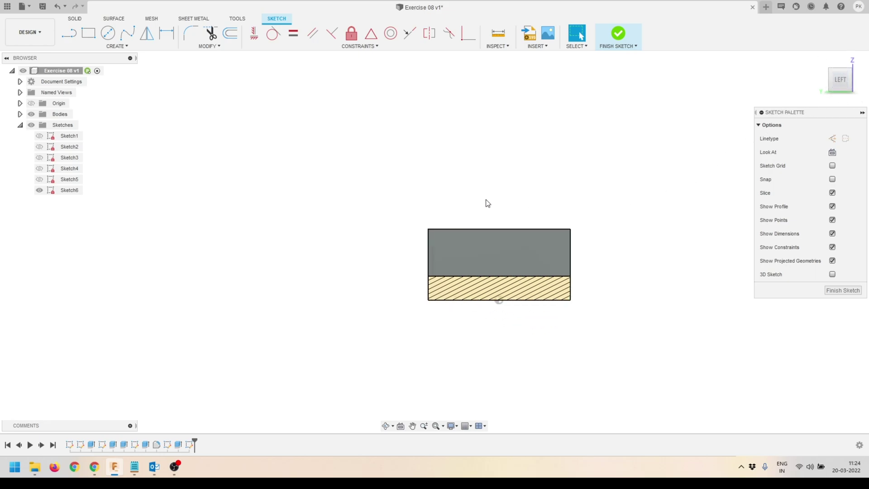
Step: Draw two slanted lines rising from the rectangle's top corners toward a common point
key("l")
scroll(423, 233, "up", 4)
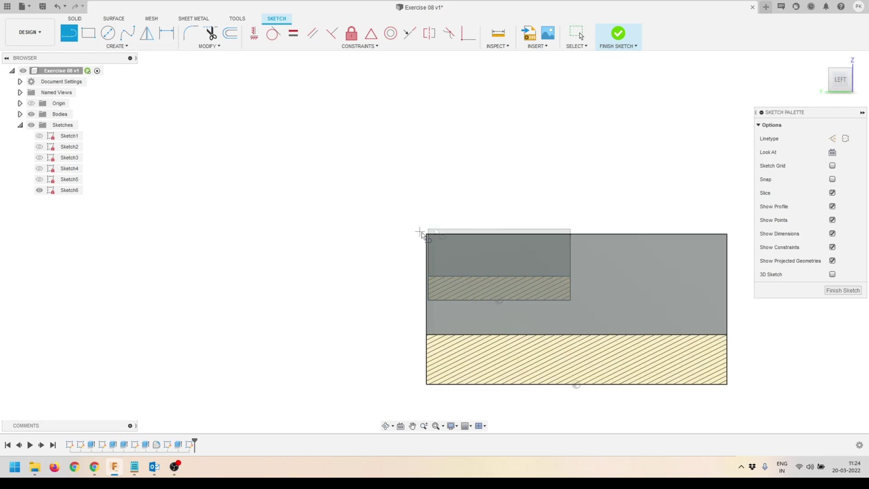
left_click(425, 234)
scroll(421, 245, "down", 4)
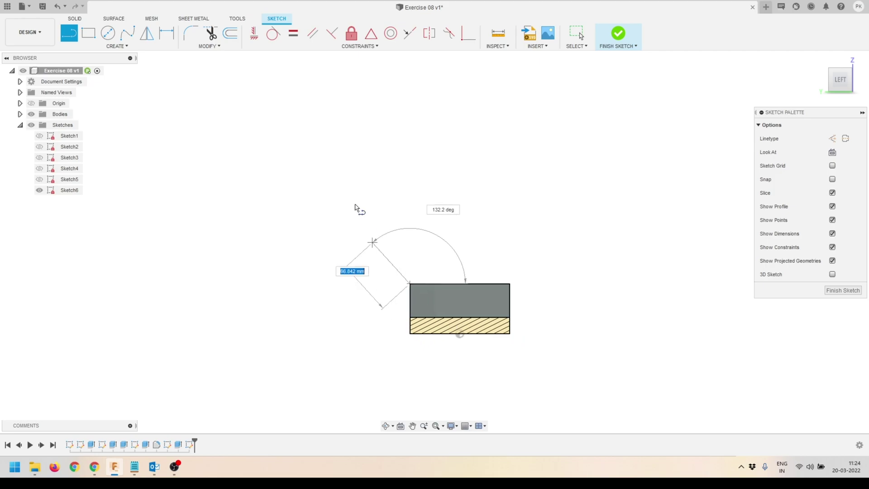
left_click(328, 174)
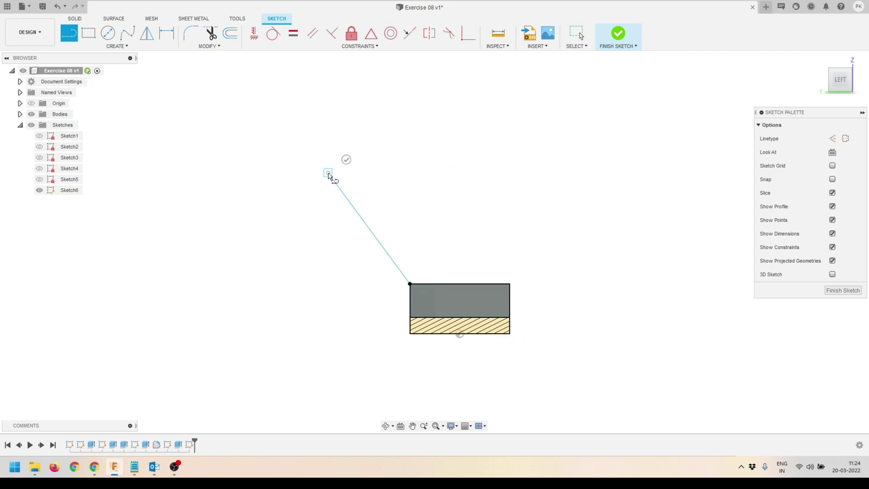
key("Escape")
left_click(509, 283)
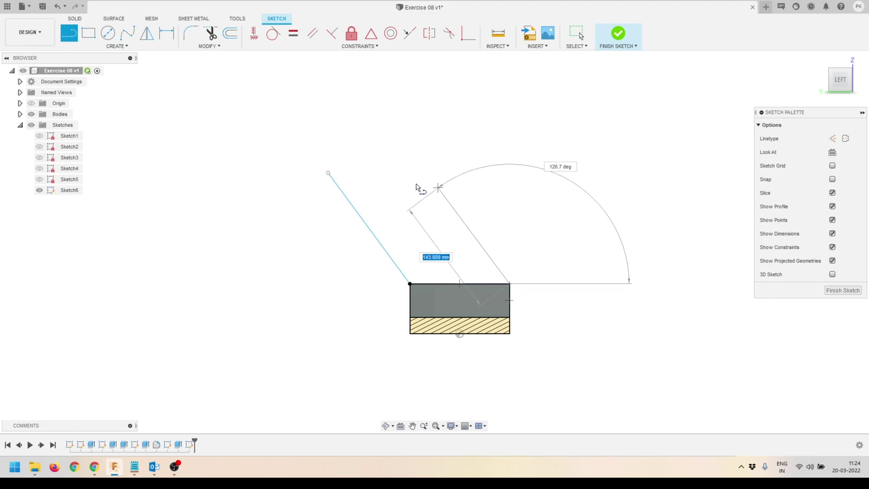
left_click(364, 155)
key("Escape")
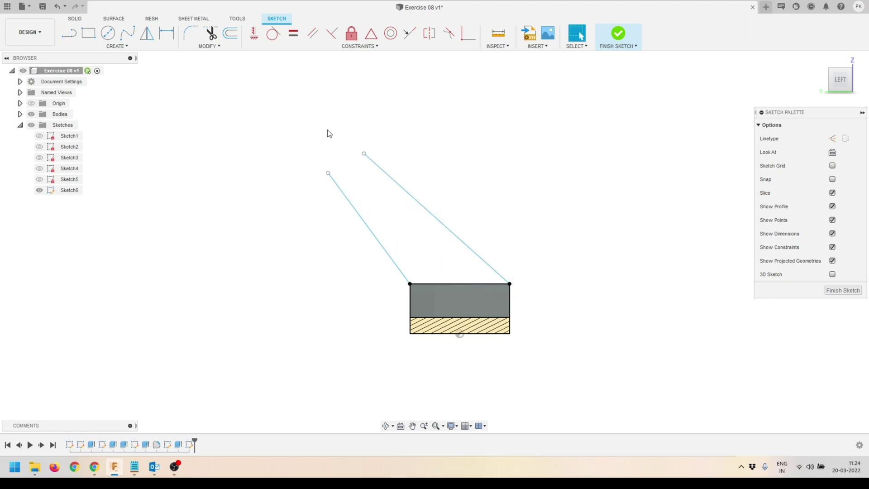
Step: Draw a circle near the line ends and make the left line tangent to it
scroll(328, 133, "up", 1)
left_click(108, 34)
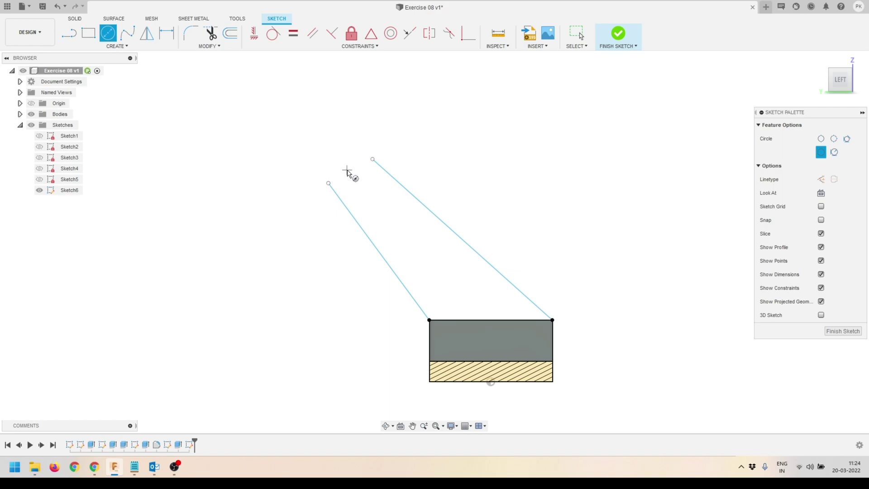
left_click(347, 170)
left_click(366, 193)
key("Escape")
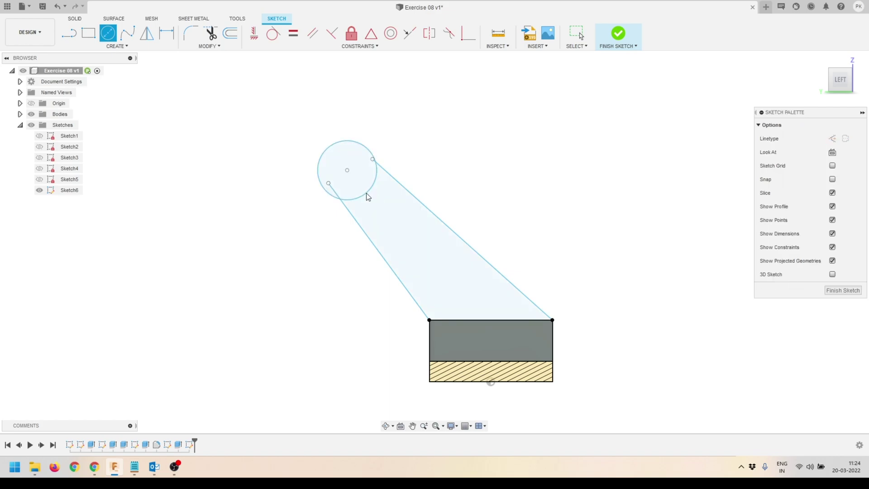
scroll(353, 193, "up", 2)
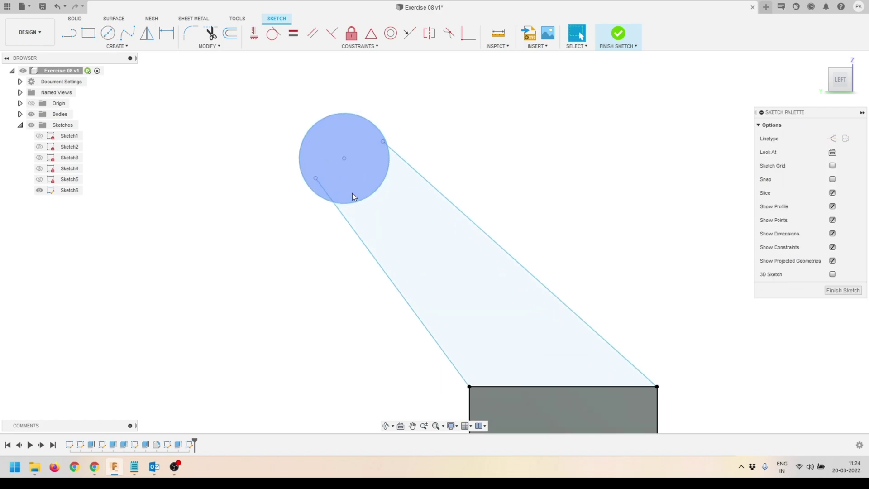
left_click(275, 35)
left_click(315, 192)
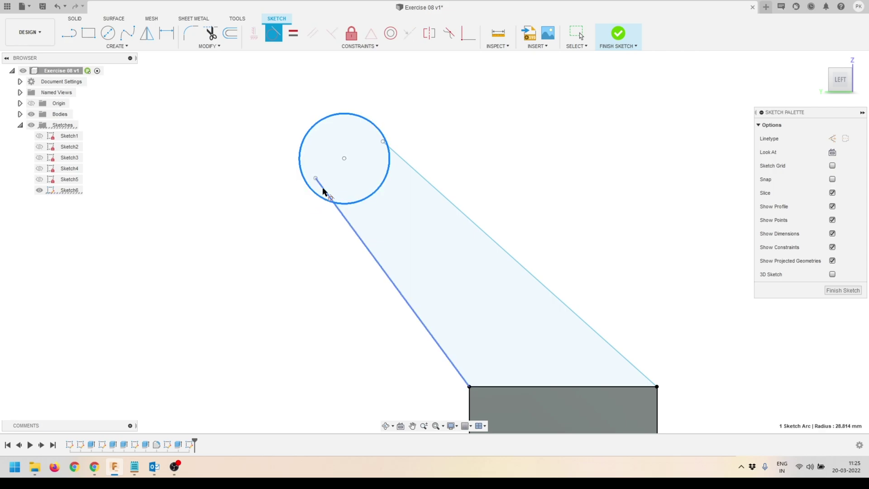
left_click(324, 190)
Step: Make the right line tangent to the circle and slide its end along the circle
left_click(409, 166)
key("Escape")
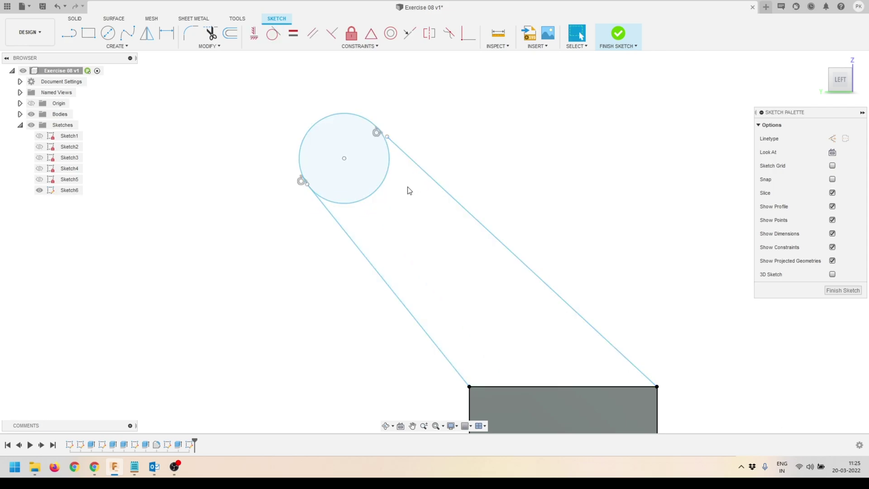
scroll(405, 168, "down", 1)
key("m")
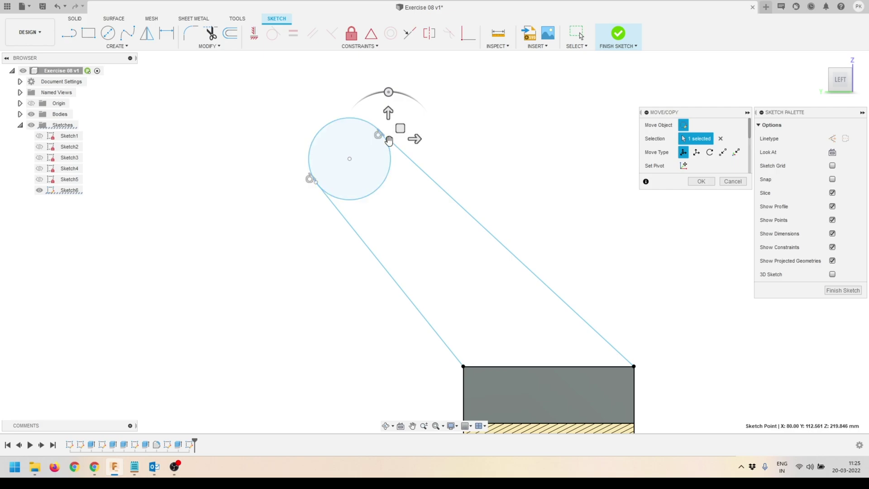
key("Escape")
mouse_move(389, 139)
left_mouse_down()
mouse_move(368, 123)
mouse_move(396, 153)
left_mouse_up()
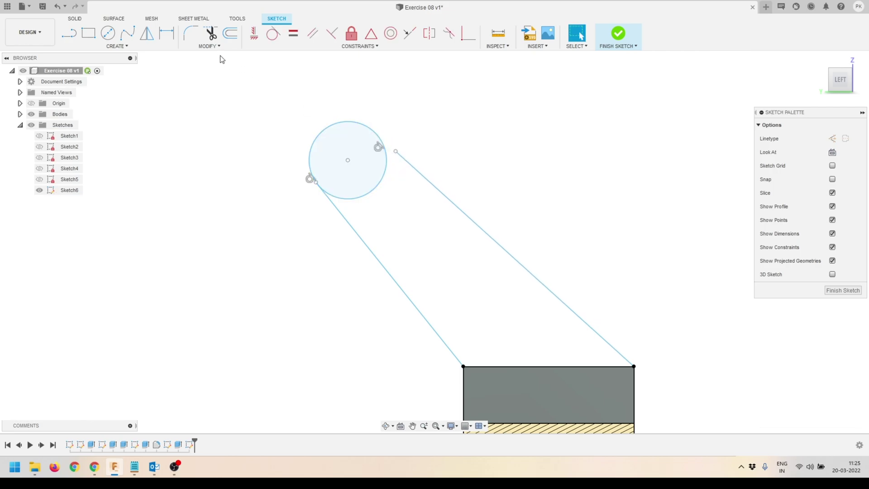
Step: Extend both lines to the circle and shift the circle right with its tangent lines
left_click(210, 46)
left_click(198, 86)
left_click(413, 169)
mouse_move(313, 187)
left_mouse_down()
mouse_move(349, 233)
mouse_move(339, 223)
left_mouse_up()
left_click(210, 46)
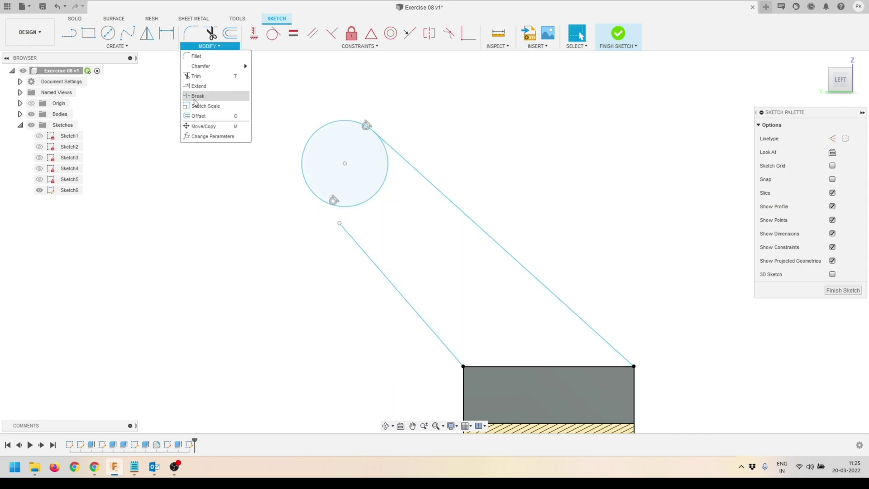
left_click(206, 96)
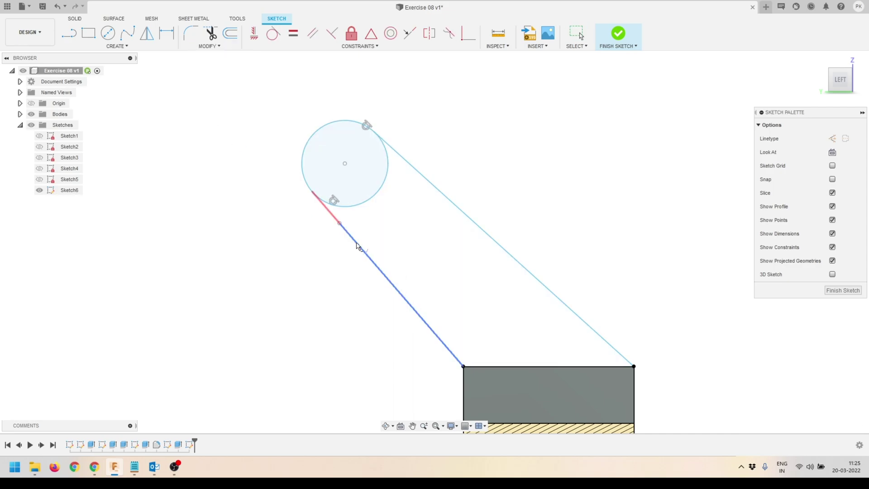
left_click(355, 248)
scroll(412, 136, "down", 2)
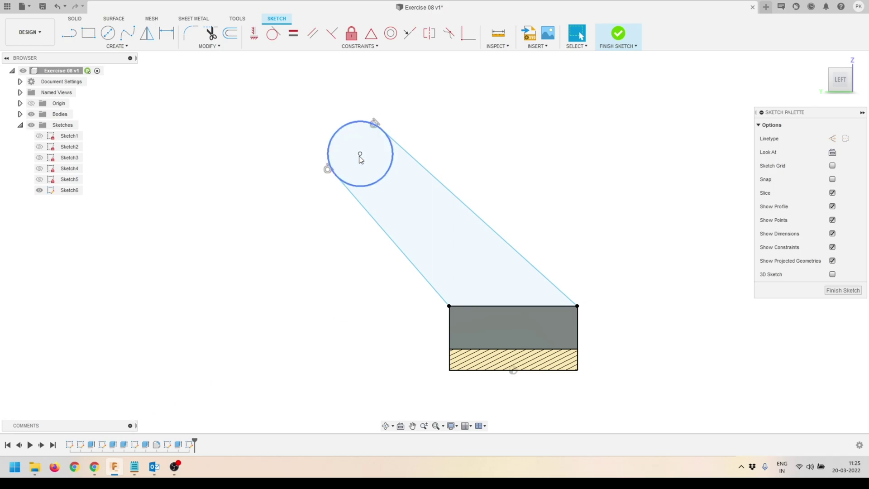
left_click_drag(360, 153, 403, 157)
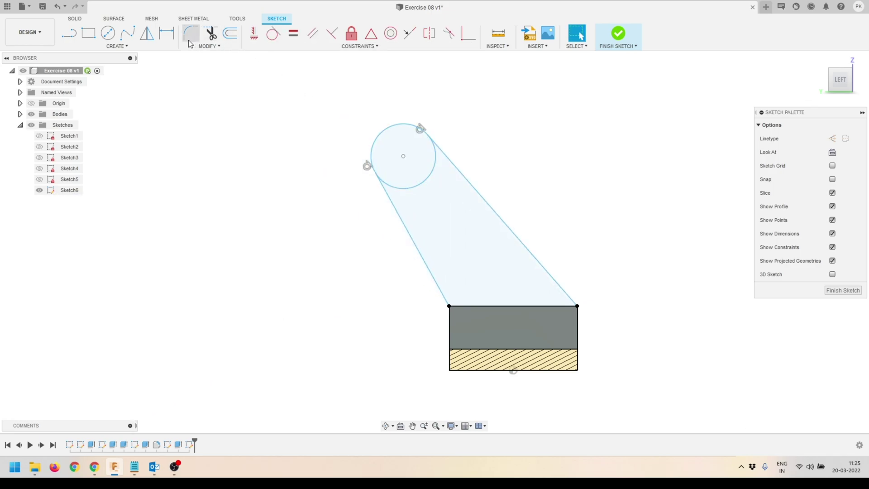
key("d")
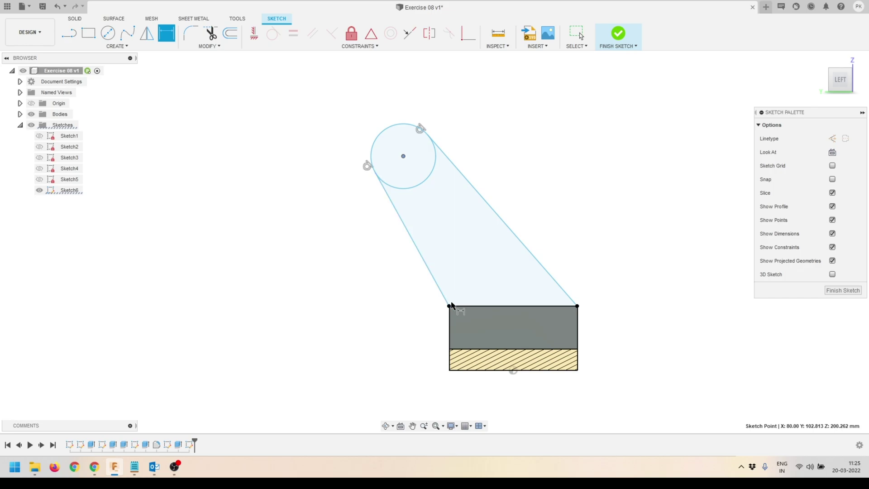
Step: Dimension the circle centre 15 mm horizontally from the corner and reshape the right line
left_click(403, 156)
left_click(425, 107)
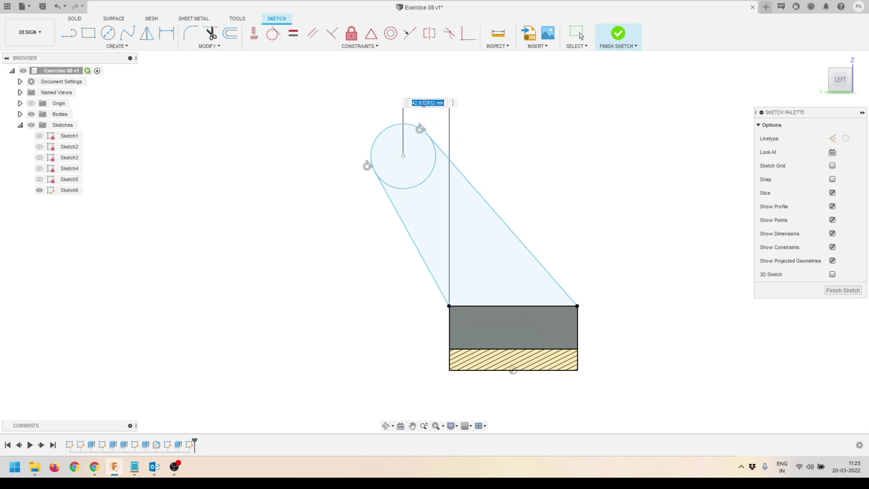
key("Return")
scroll(454, 246, "down", 5)
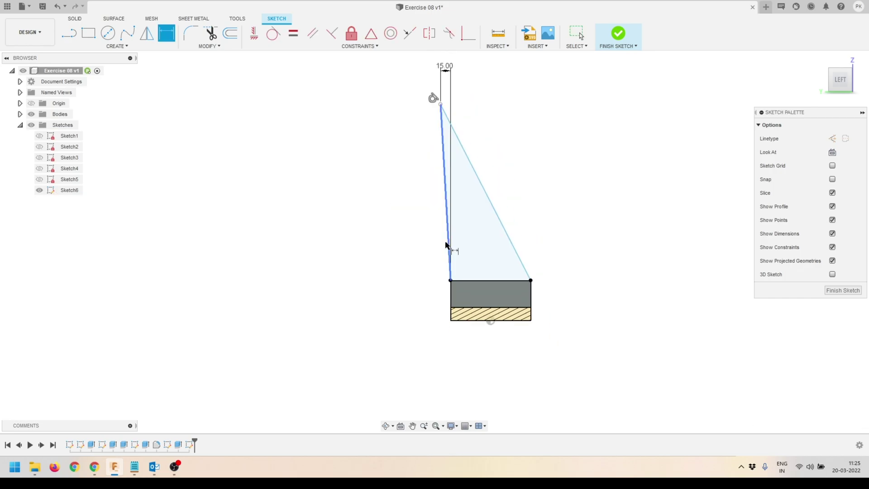
scroll(487, 166, "up", 3)
key("Escape")
mouse_move(436, 197)
left_mouse_down()
mouse_move(468, 199)
mouse_move(448, 198)
mouse_move(455, 205)
left_mouse_up()
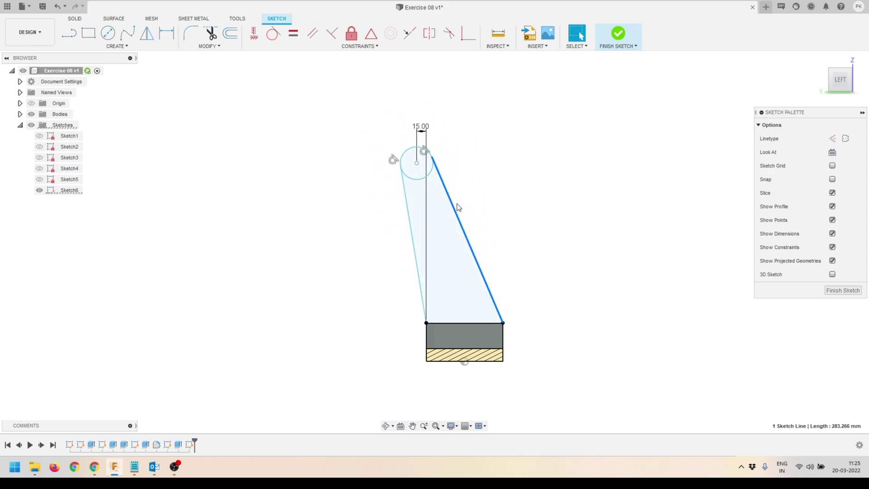
scroll(455, 206, "up", 2)
key("Escape")
Step: Set the circle centre 150 mm above the arm's bottom line
key("d")
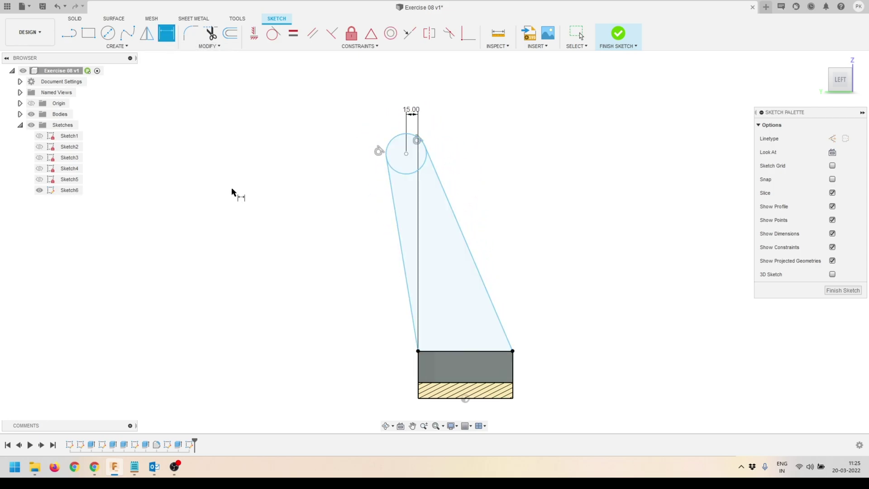
left_click(430, 352)
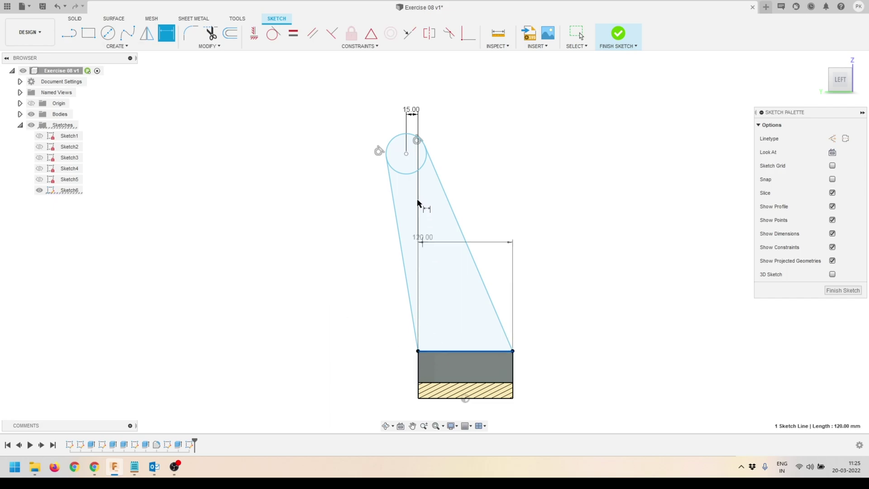
left_click(406, 153)
left_click(335, 244)
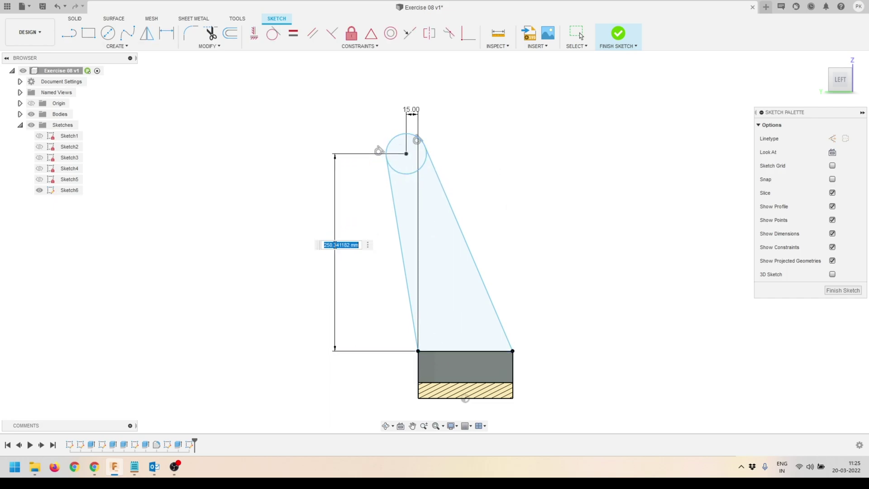
key("Return")
key("Escape")
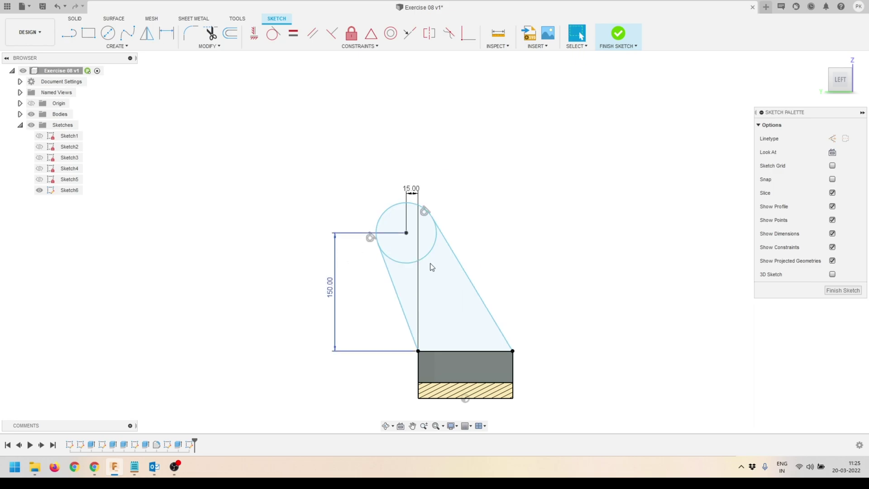
scroll(527, 308, "up", 2)
scroll(468, 233, "down", 1)
scroll(402, 230, "up", 1)
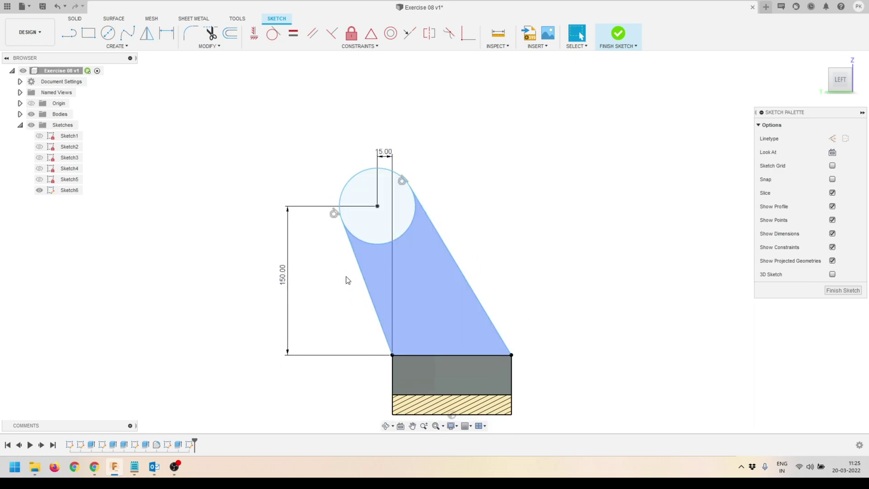
Step: Dimension the large arm circle to 60 mm diameter
left_click(167, 33)
left_click(353, 178)
left_click(324, 162)
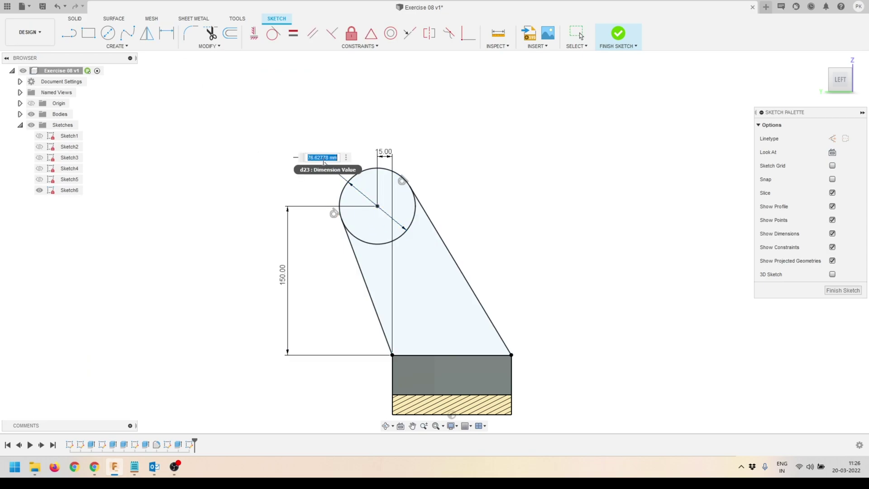
type("60")
key("Return")
key("Escape")
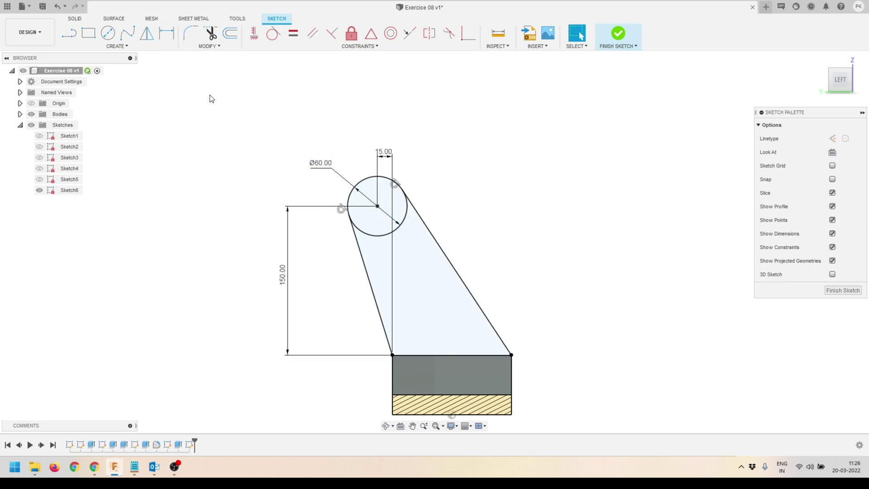
Step: Draw a concentric circle inside it and dimension it to 30 mm diameter
key("c")
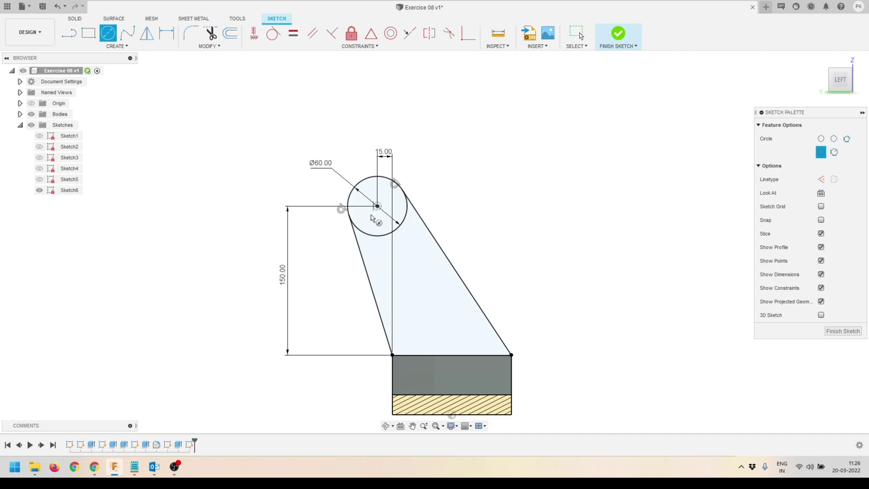
left_click(377, 206)
left_click(383, 220)
key("d")
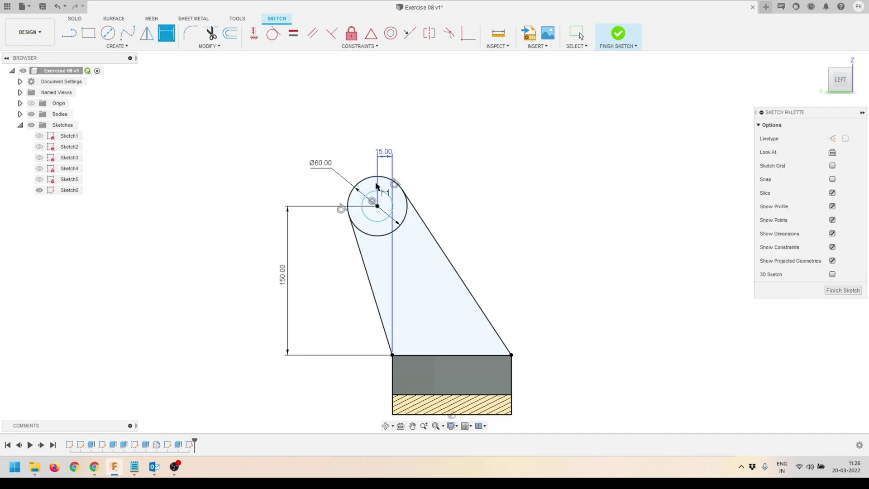
left_click(377, 192)
left_click(356, 148)
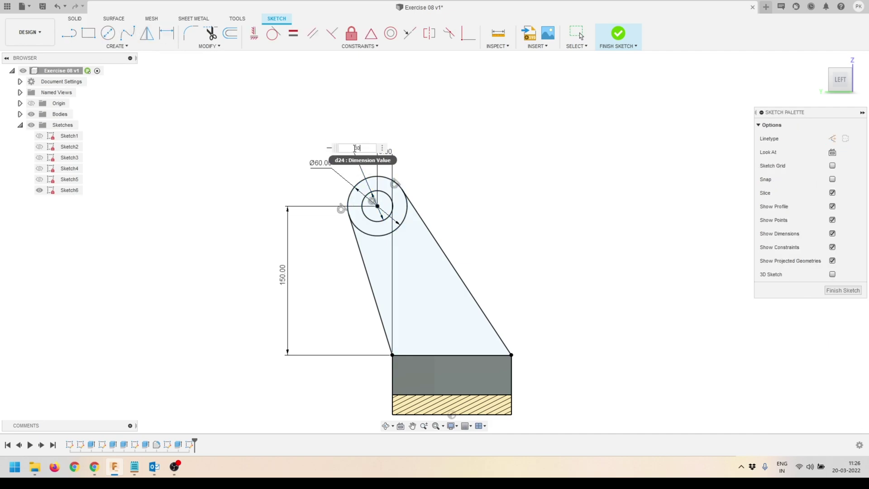
key("Return")
key("Escape")
scroll(422, 144, "down", 2)
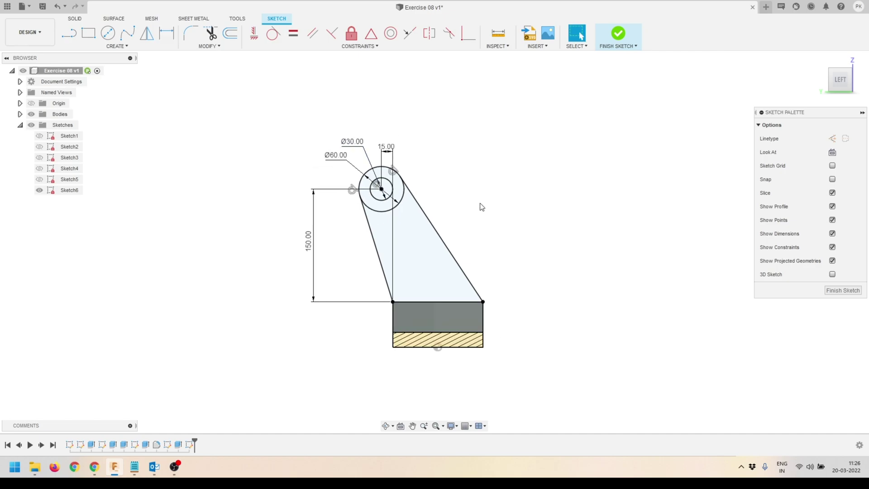
Step: Finish the sketch and extrude the arm profile and ring -20 mm, joined to the bracket
scroll(482, 207, "up", 1)
left_click(616, 34)
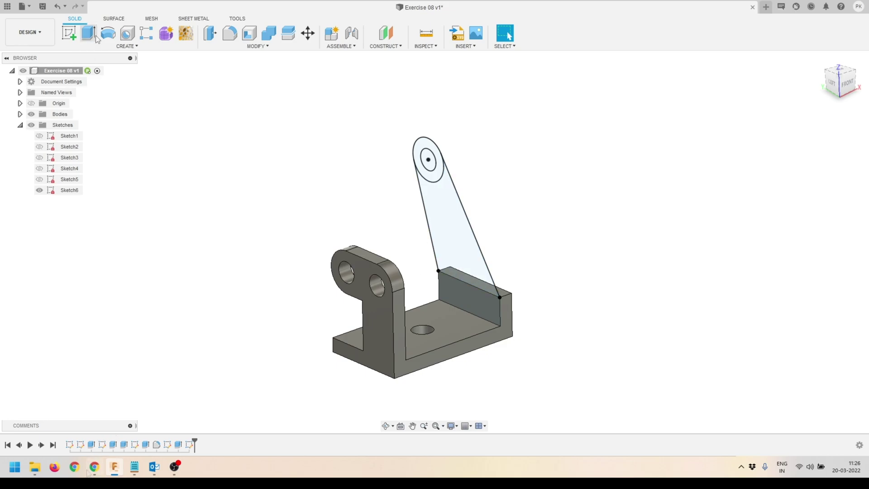
key("e")
left_click(459, 247)
left_click(435, 177)
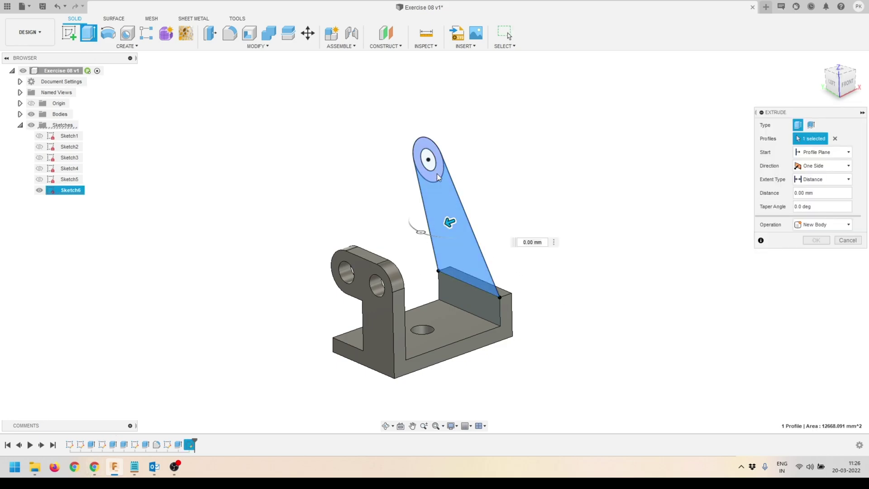
type("-20")
key("Return")
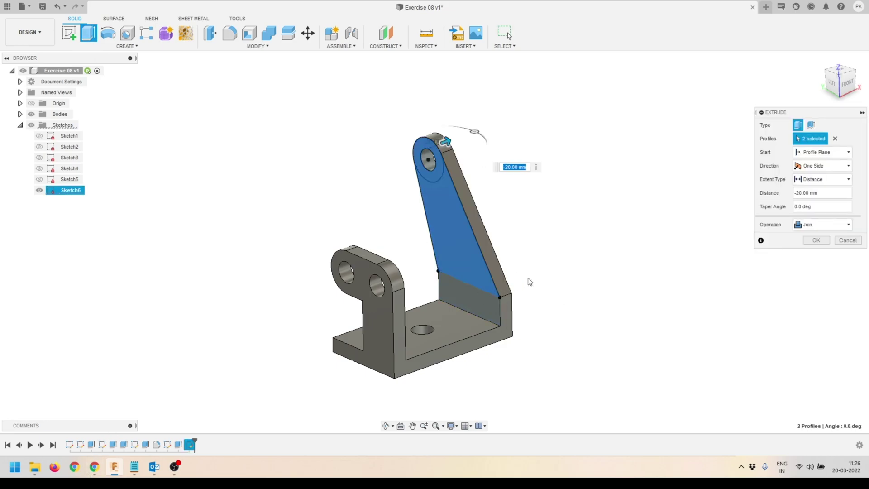
left_click(816, 240)
scroll(543, 291, "down", 1)
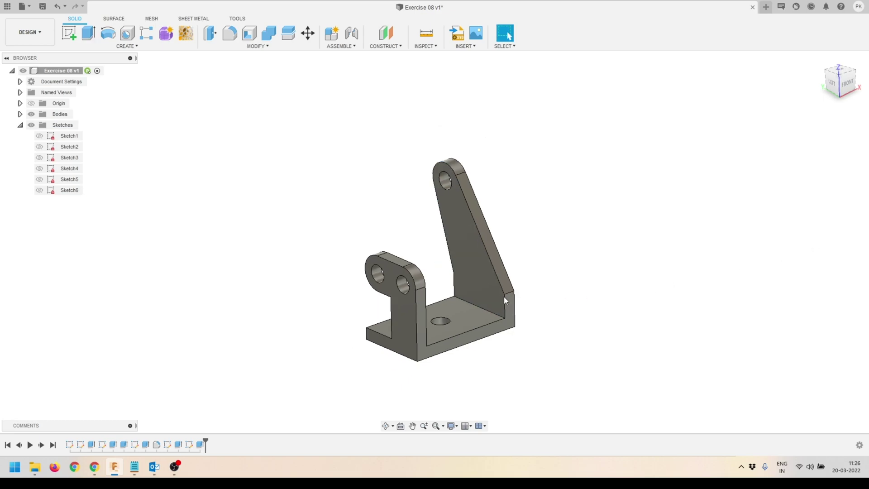
mouse_move(466, 358)
middle_mouse_down("shift")
mouse_move(448, 348)
mouse_move(463, 341)
middle_mouse_up("shift")
Step: Sketch a rectangle 30 mm high on the arm's large flat face, starting at the edge corner
left_click(455, 324)
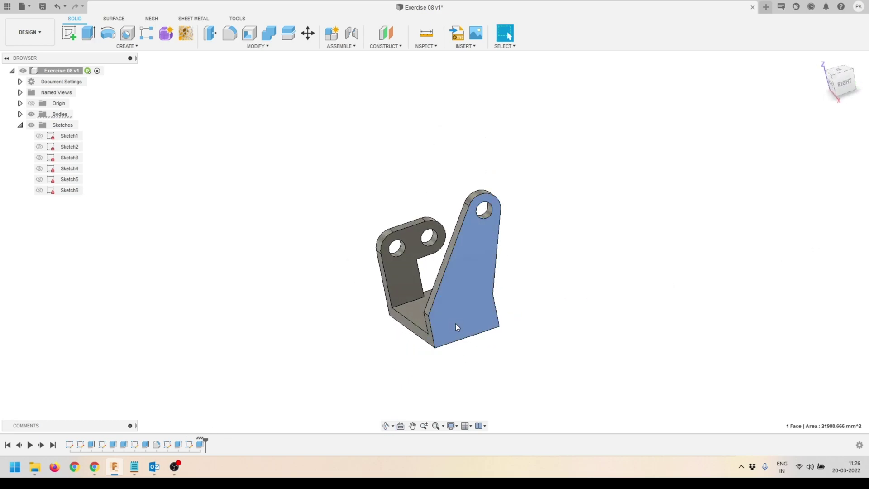
left_click(73, 34)
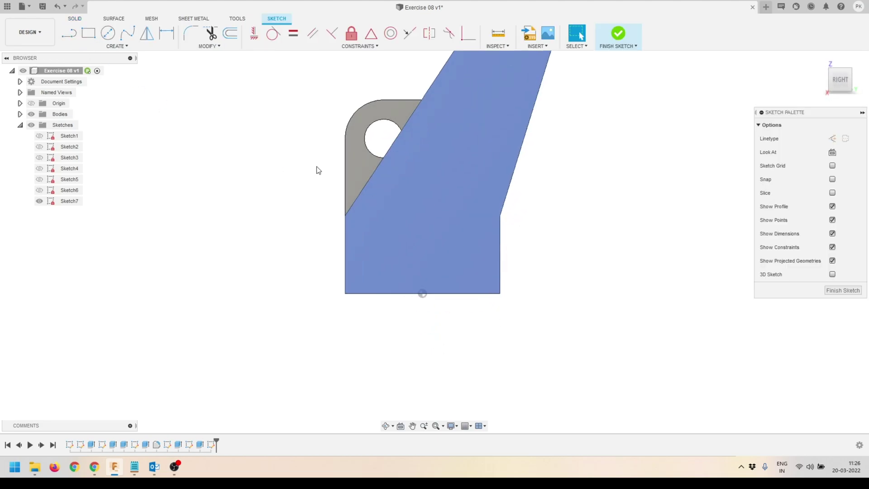
left_click(89, 34)
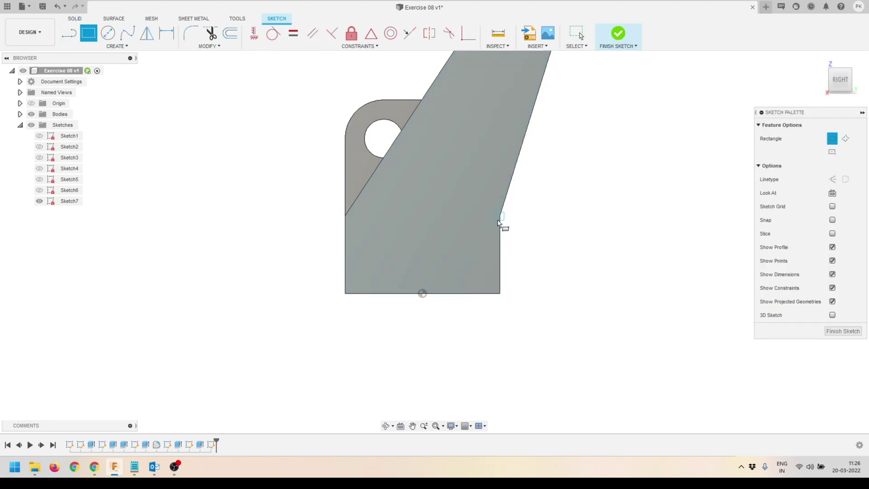
left_click(499, 221)
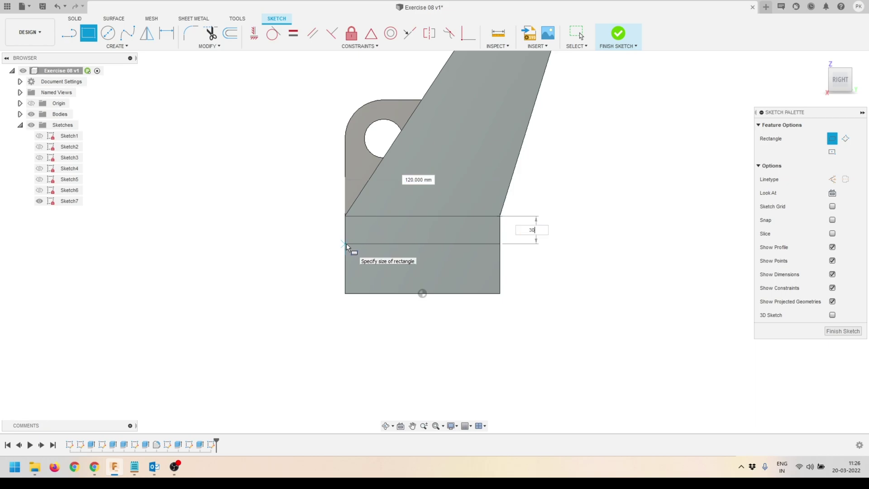
type("30")
key("Tab")
key("Return")
key("Escape")
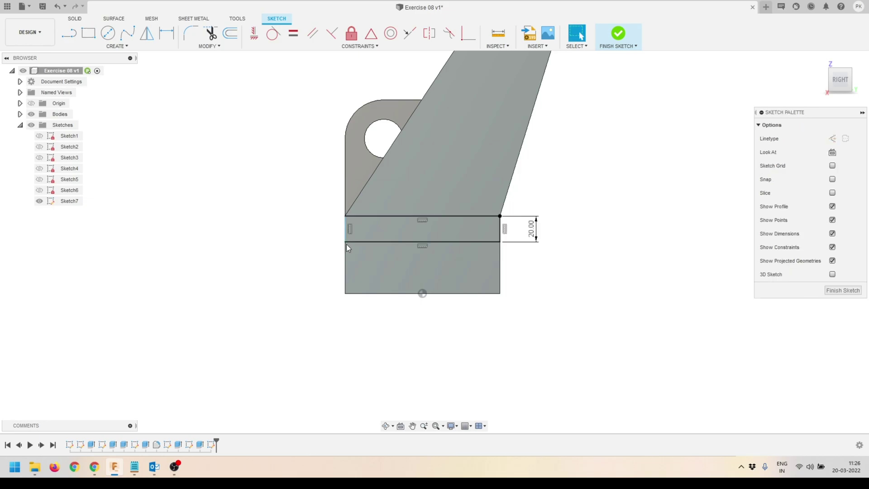
Step: Stretch the rectangle's left edge, undo that change, and finish the sketch
scroll(346, 234, "up", 3)
left_click_drag(347, 234, 308, 240)
key("Escape")
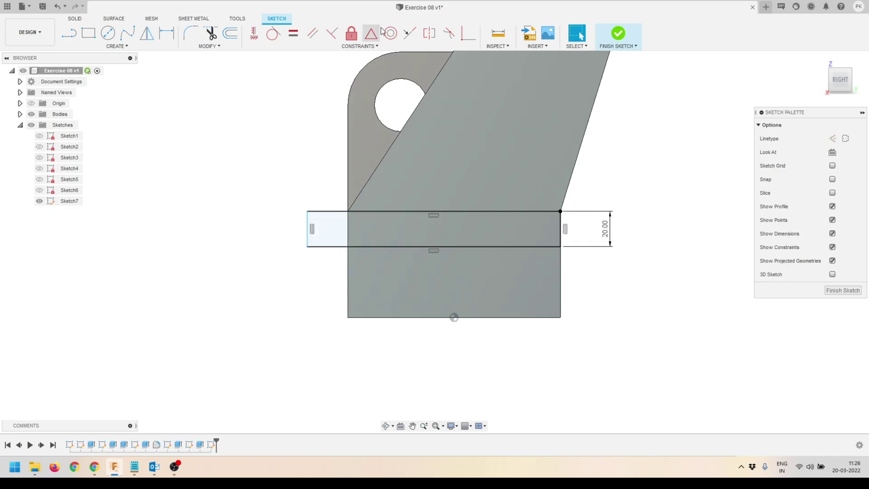
left_click(306, 247)
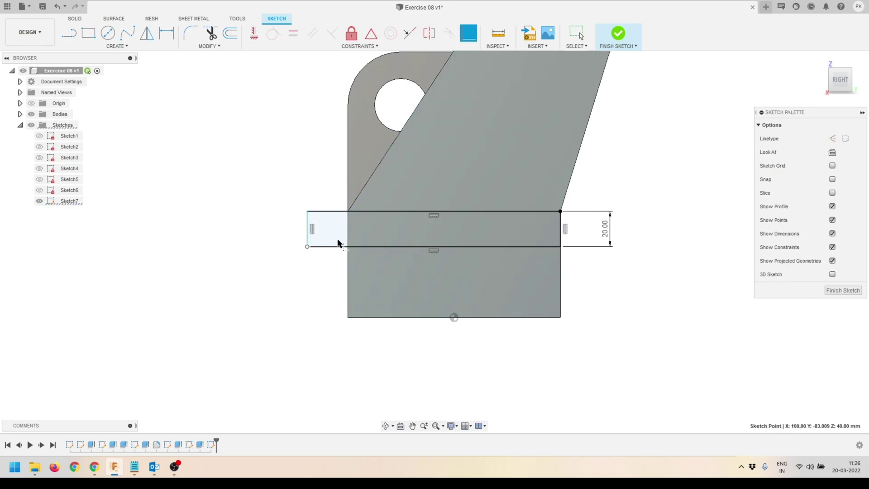
key("ctrl+z")
left_click(407, 237)
middle_click_drag(407, 238, 435, 252, "shift")
scroll(435, 252, "down", 3)
key("Escape")
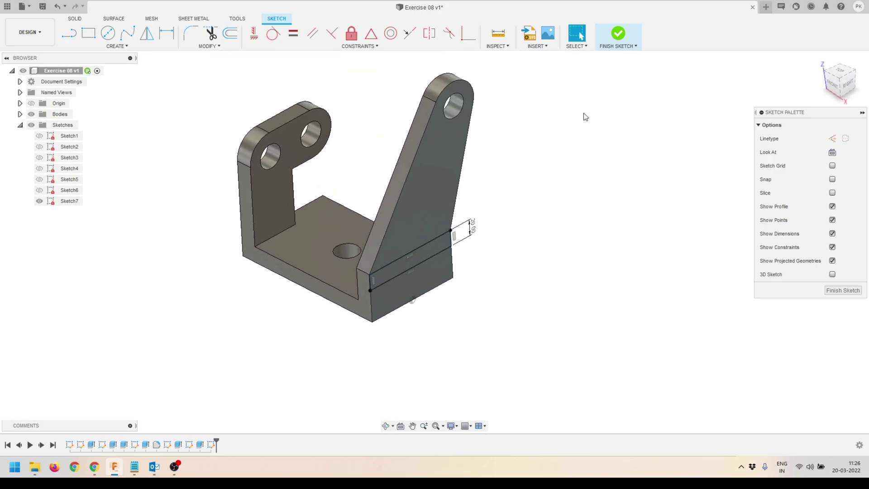
left_click(620, 34)
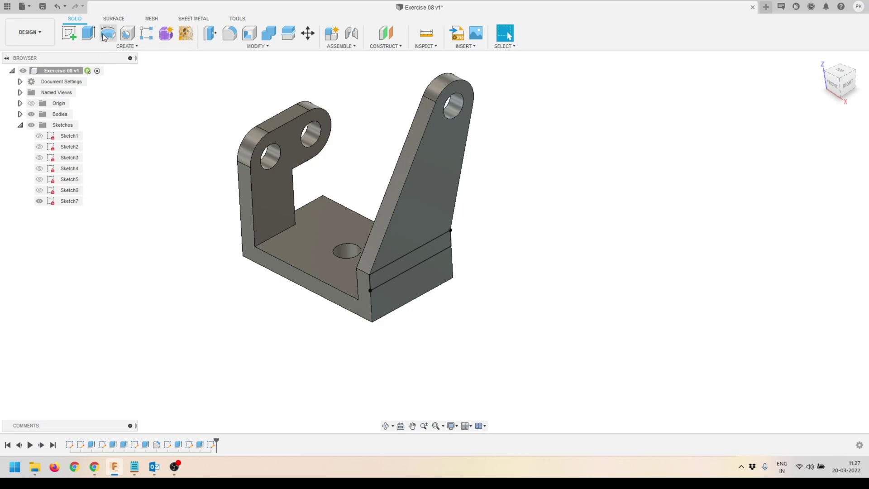
Step: Extrude the 20 mm strip profile 150 mm to form the long flat plate
left_click(88, 32)
left_click(396, 287)
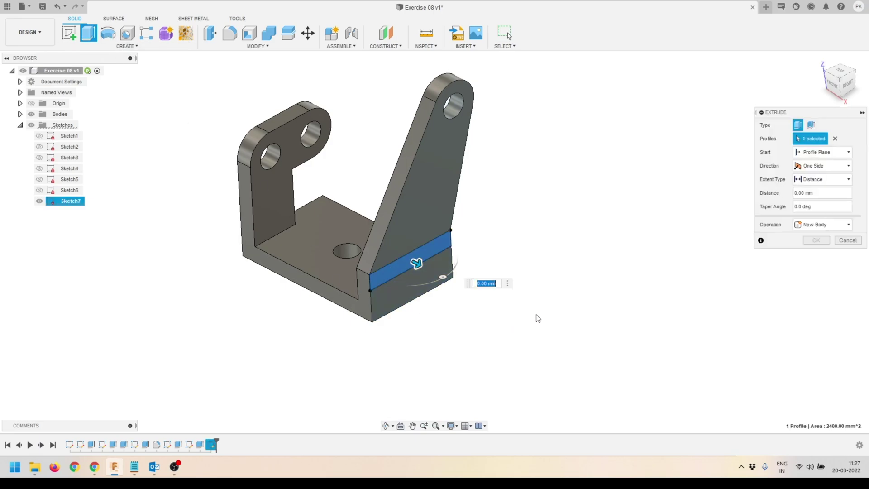
type("150")
key("Return")
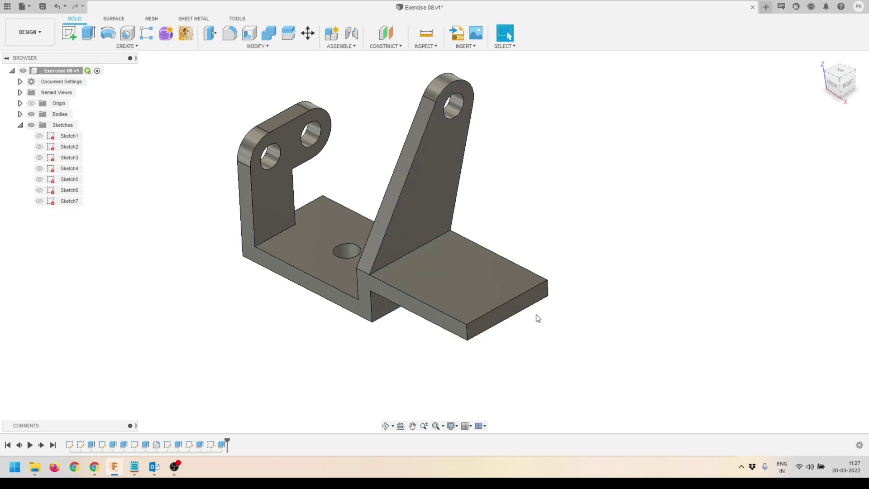
middle_click_drag(392, 305, 477, 298, "shift")
scroll(477, 298, "up", 2)
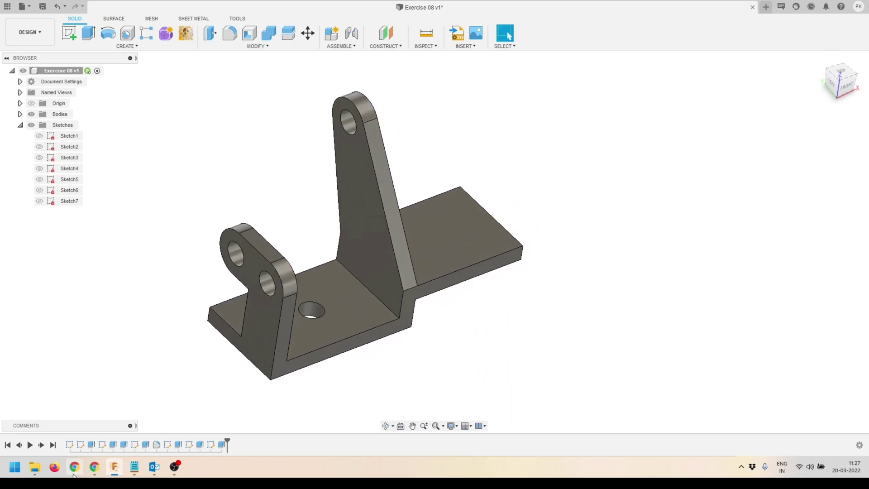
Step: On the plate's front face, sketch a rectangle at the bar's right end, dimensioned 60 mm long
left_click(498, 271)
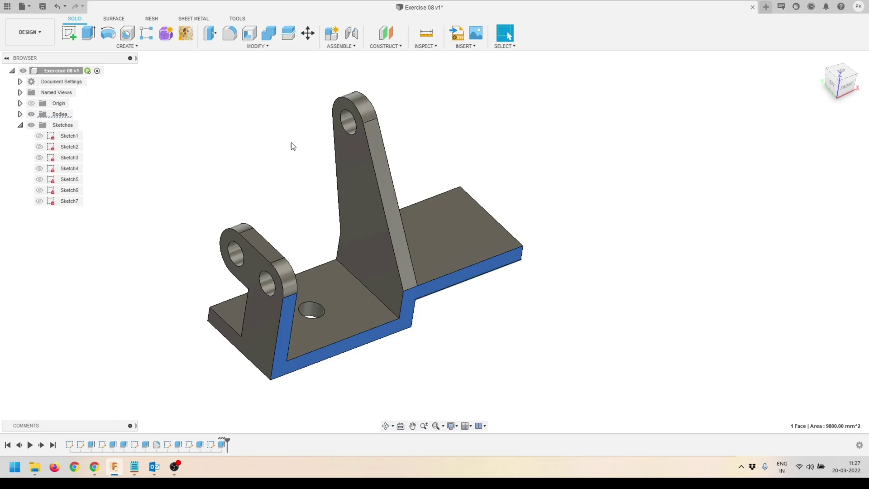
left_click(69, 32)
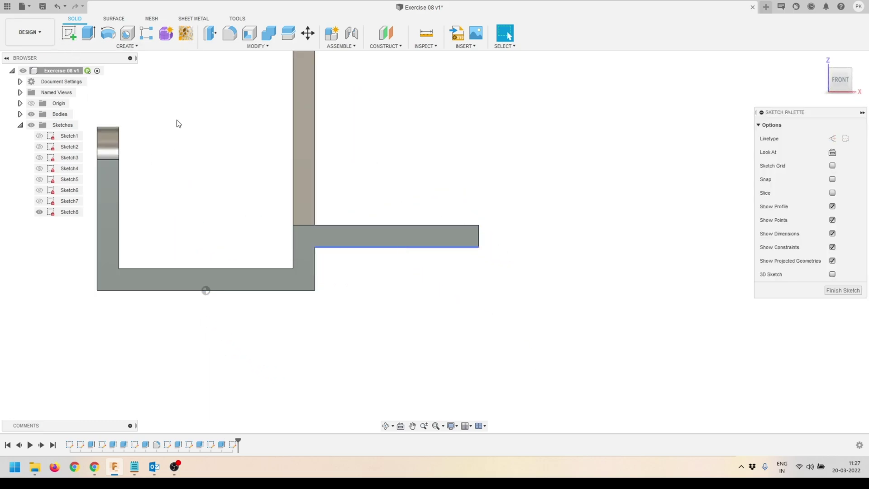
key("r")
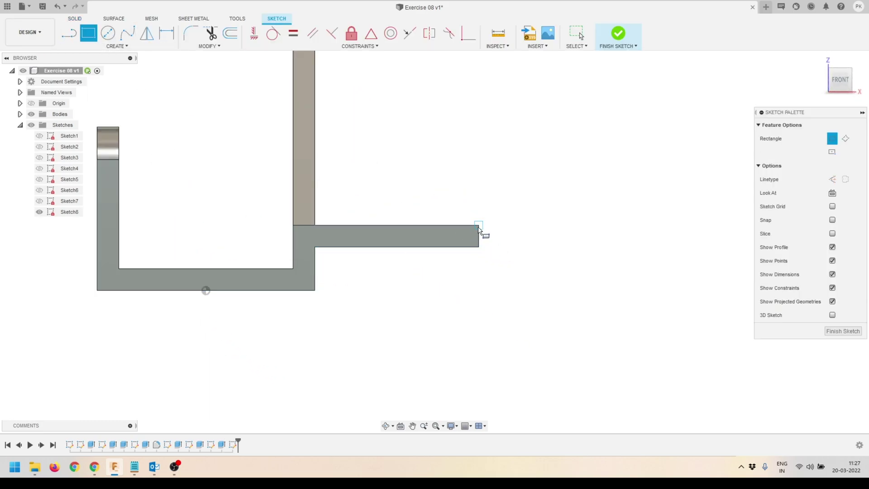
left_click(478, 227)
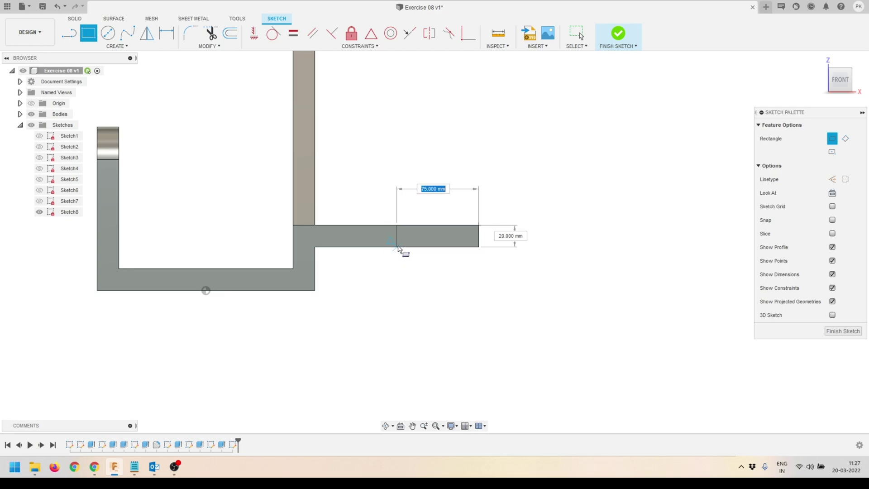
left_click(411, 247)
key("Escape")
scroll(426, 245, "up", 3)
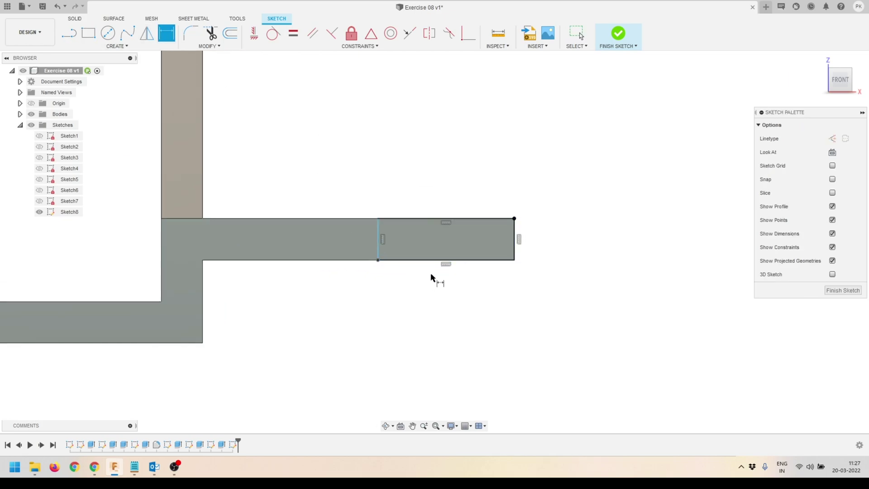
left_click(425, 261)
left_click(427, 292)
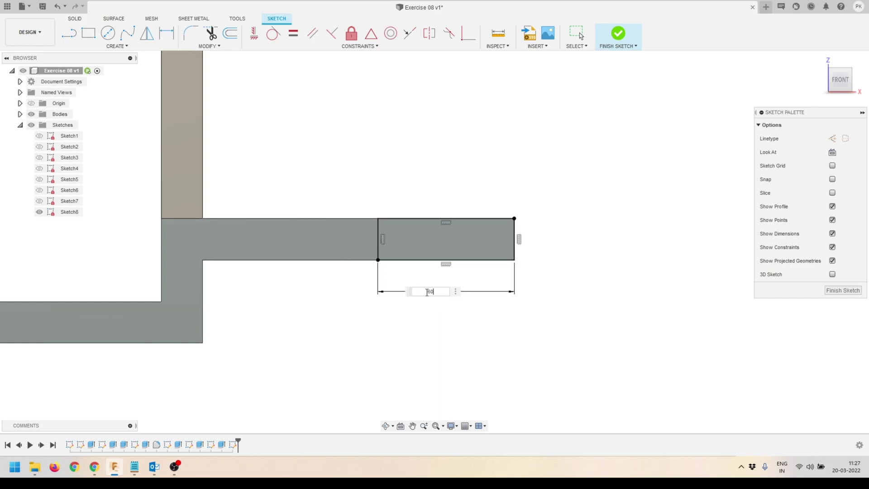
type("60")
key("Return")
left_click(618, 34)
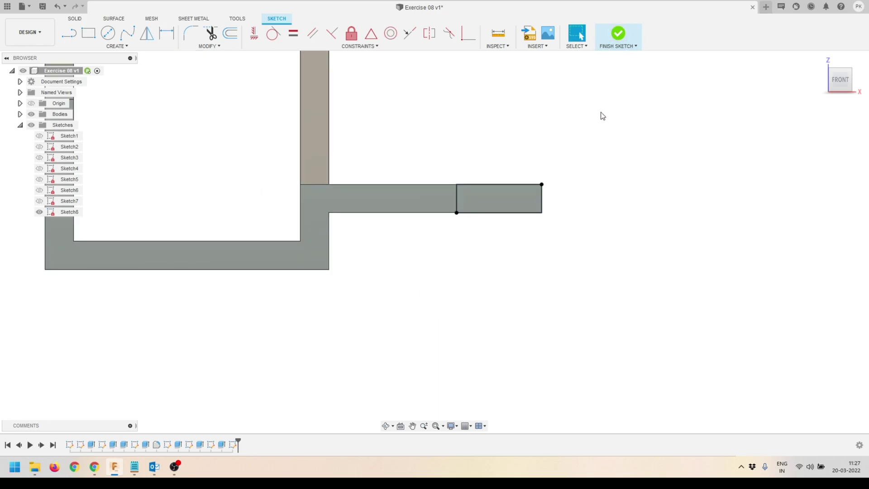
Step: Extrude the new rectangle profile 60 mm to add the stepped tab
left_click(83, 34)
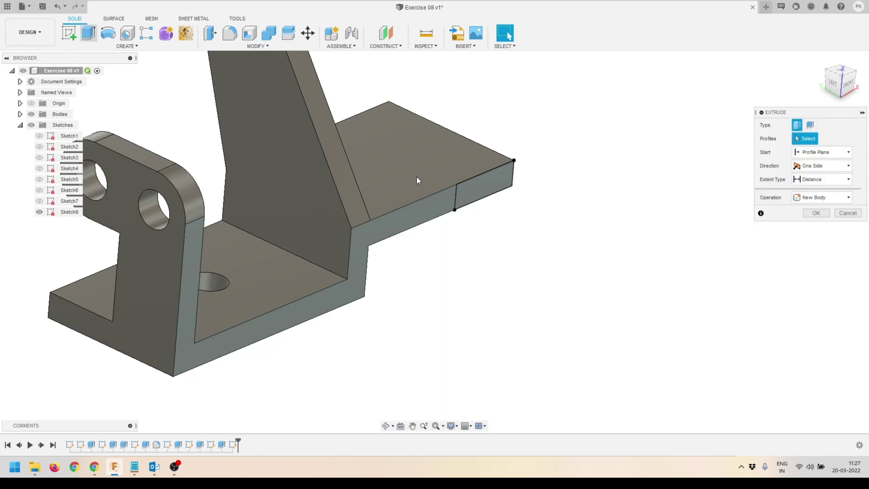
left_click(483, 190)
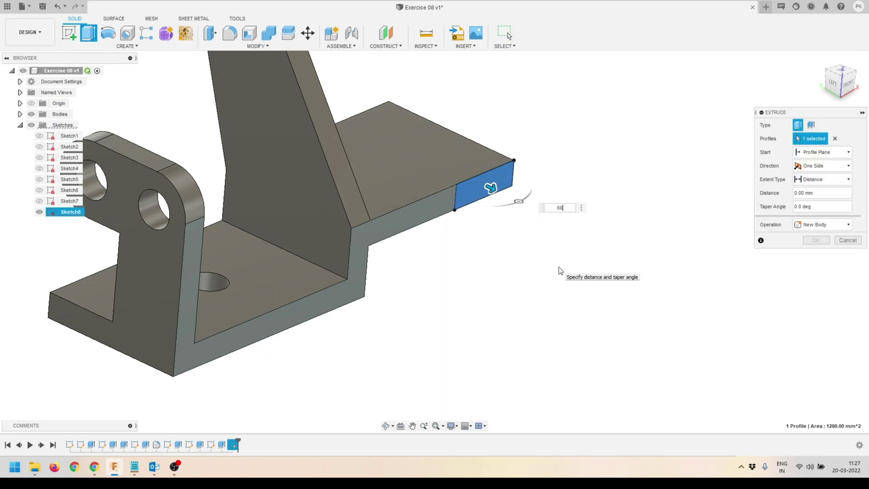
type("60")
key("Return")
middle_click_drag(558, 269, 457, 219, "shift")
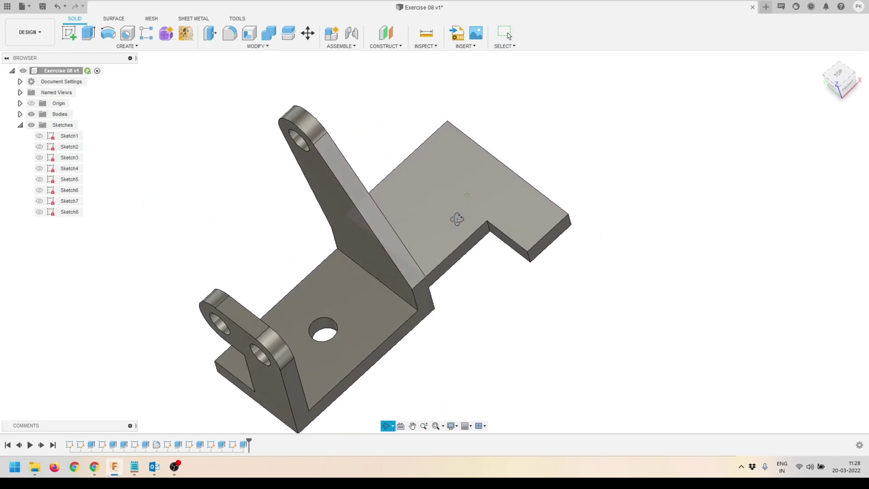
key("Escape")
scroll(542, 193, "up", 4)
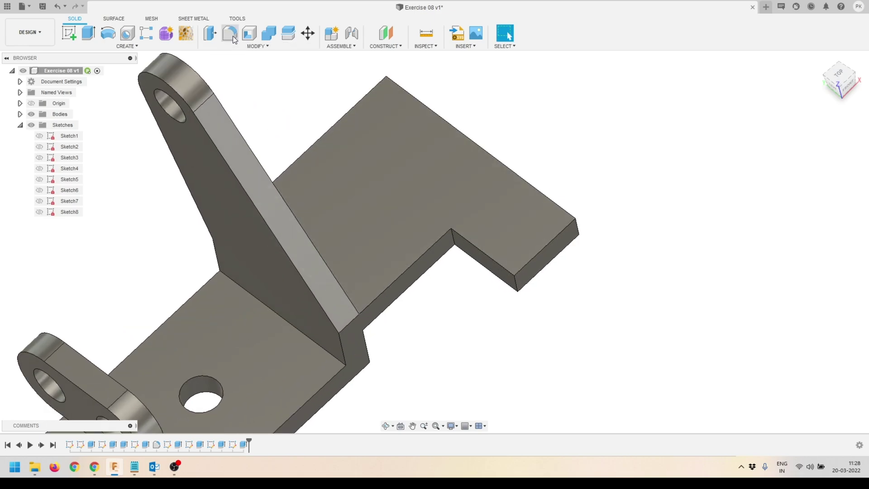
Step: Fillet the plate's far corner, right-end and notch corner edges with a 30 mm radius
left_click(230, 34)
left_click(388, 78)
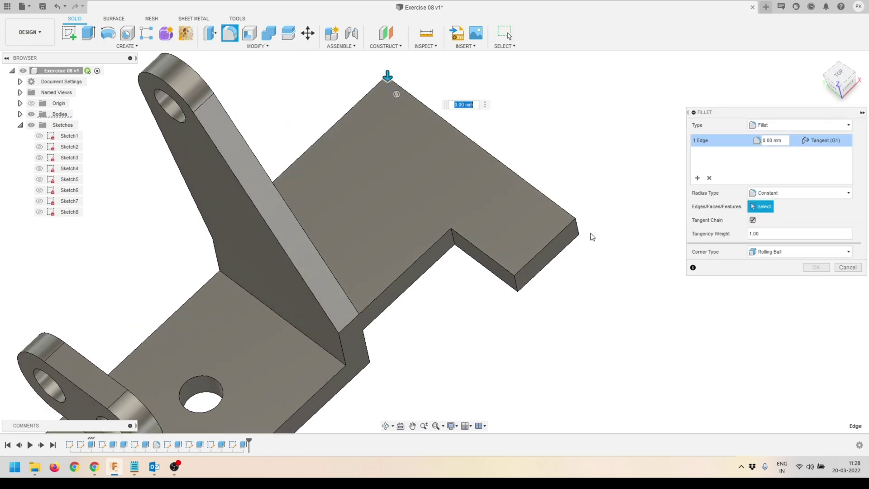
left_click(577, 227)
left_click(517, 287)
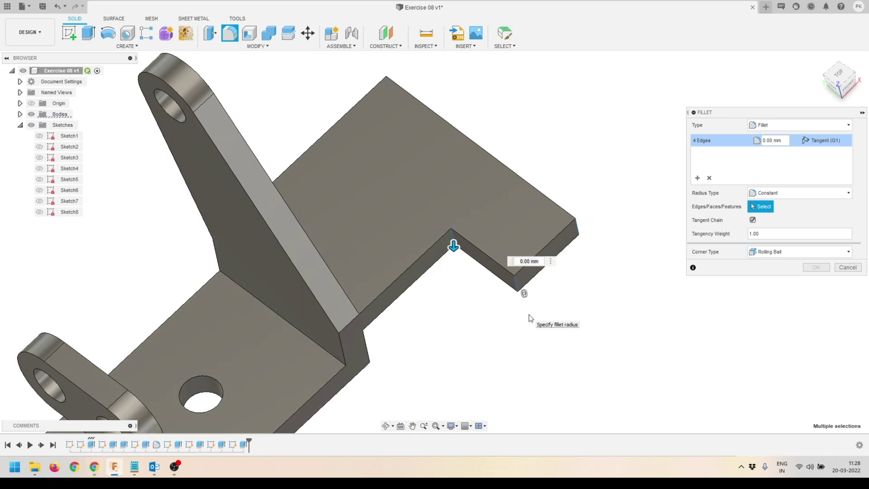
left_click(786, 144)
type("30")
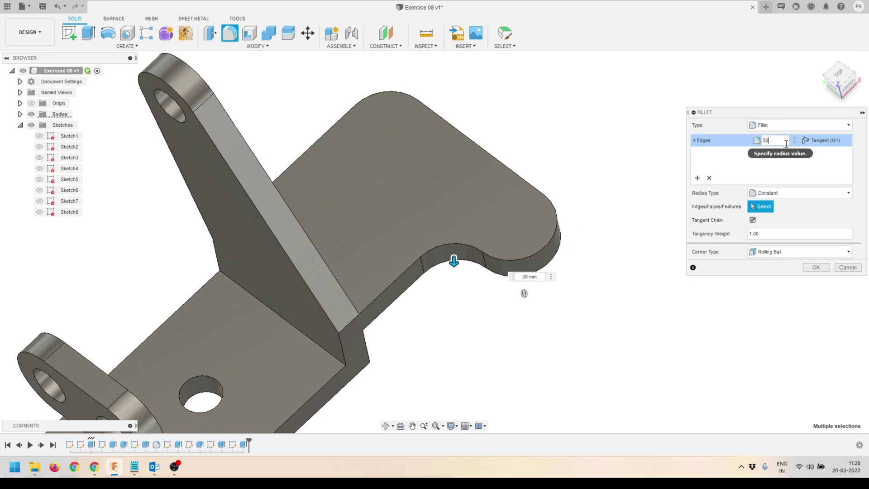
scroll(583, 246, "down", 2)
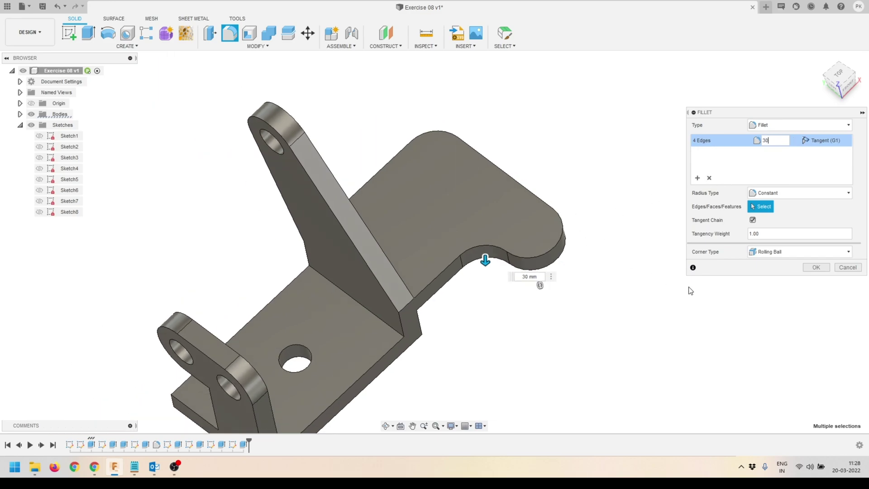
left_click(816, 268)
middle_click_drag(742, 270, 489, 224, "shift")
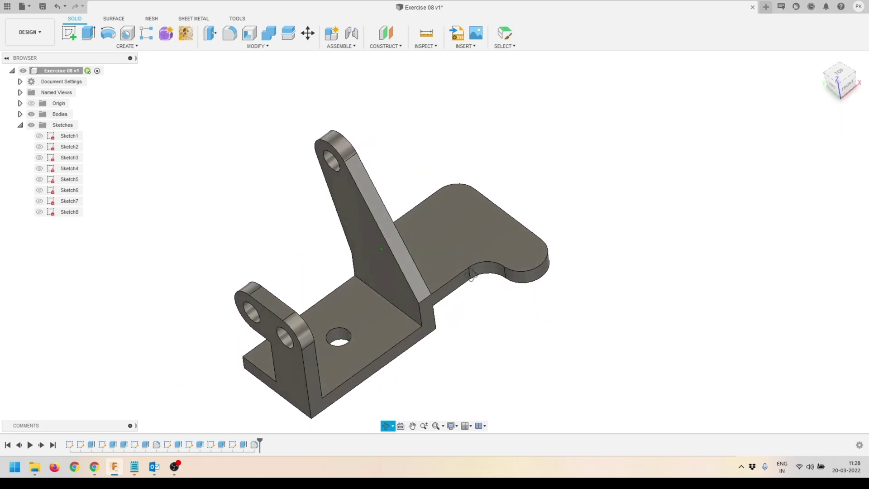
Step: On the plate's top face, sketch two circles at the upper and lower rounded corners
left_click(489, 222)
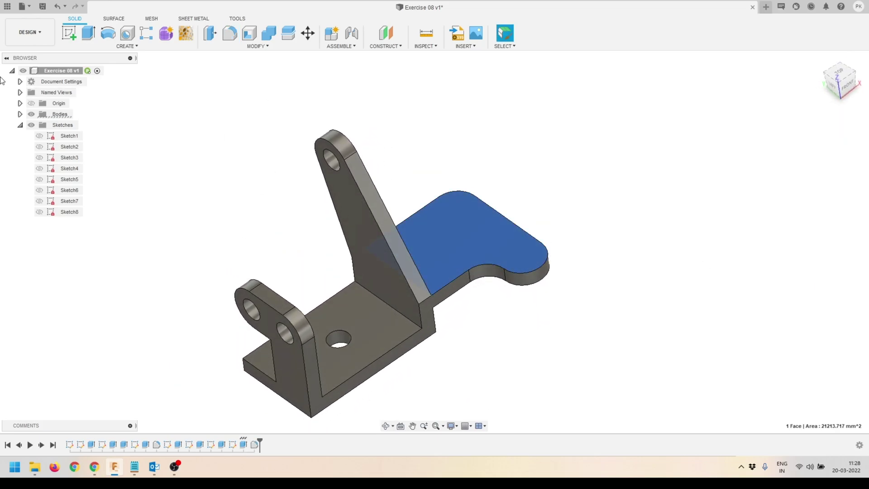
right_click(292, 124)
left_click(317, 181)
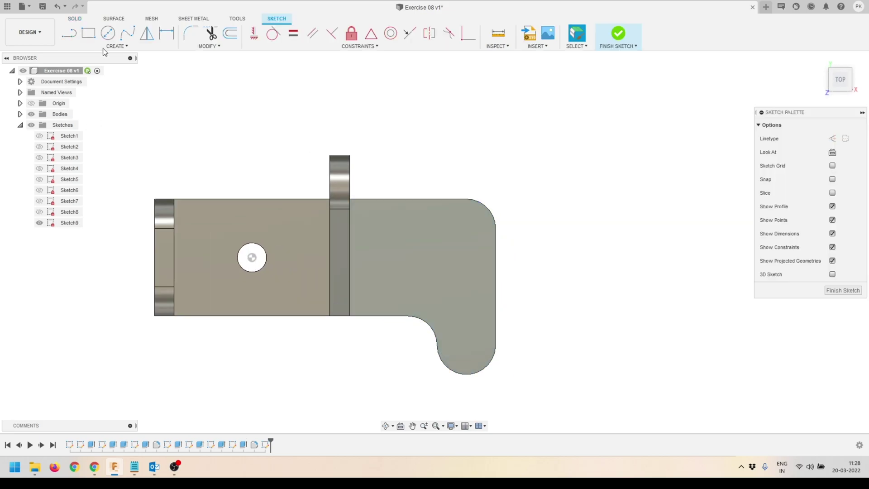
key("c")
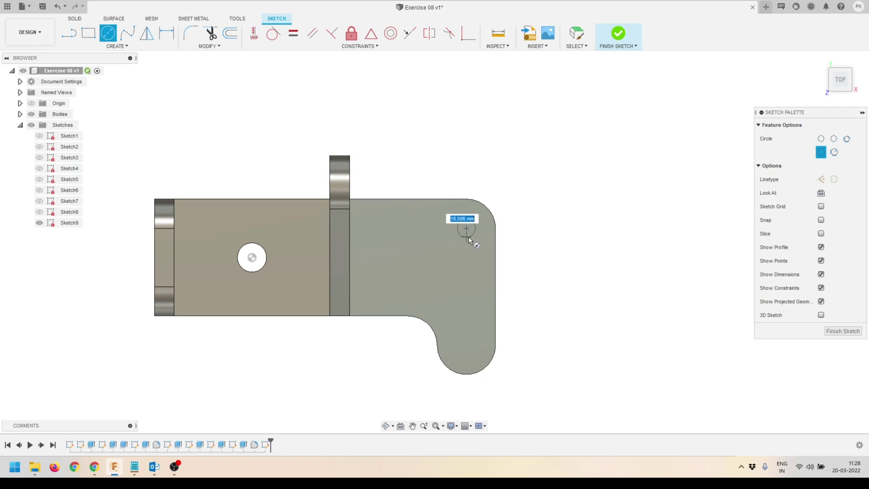
left_click(473, 241)
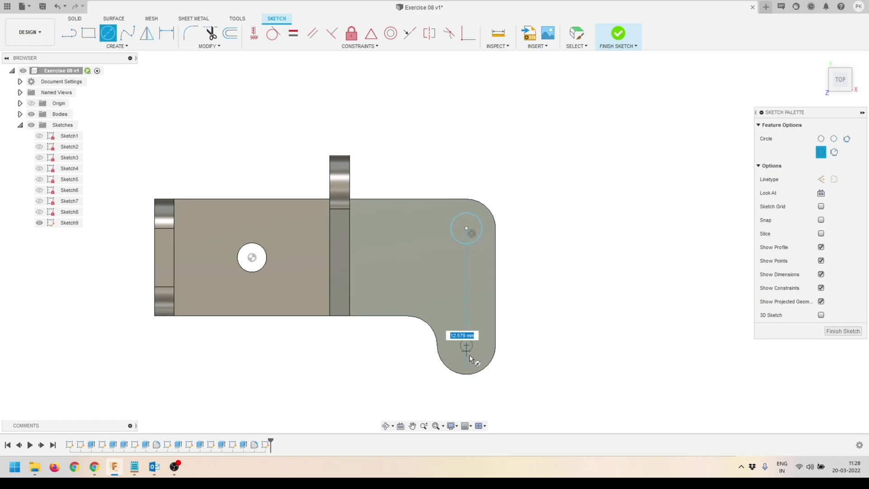
left_click(472, 355)
key("Escape")
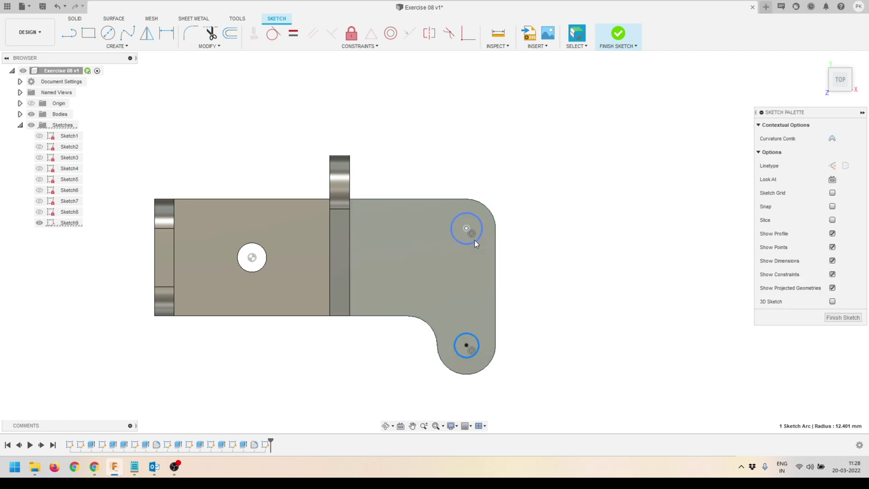
Step: Make the two circles equal, dimension them to 30 mm diameter, and finish the sketch
left_click(295, 35)
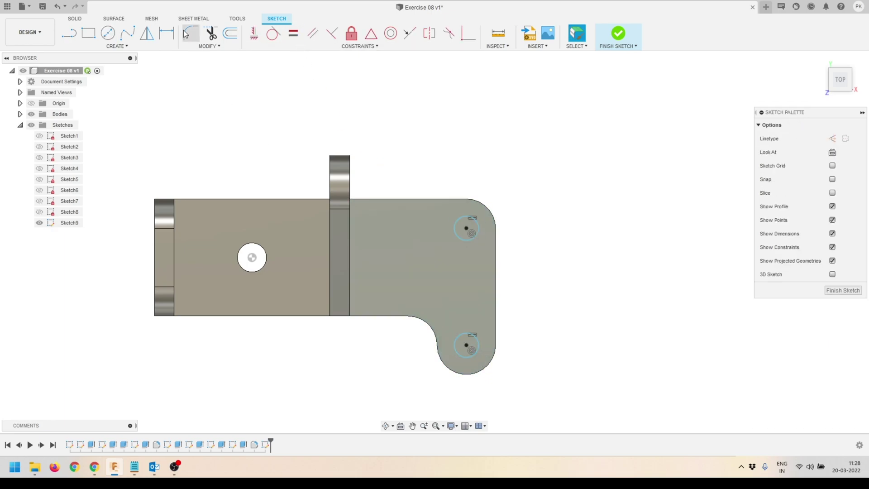
left_click(165, 32)
left_click(477, 221)
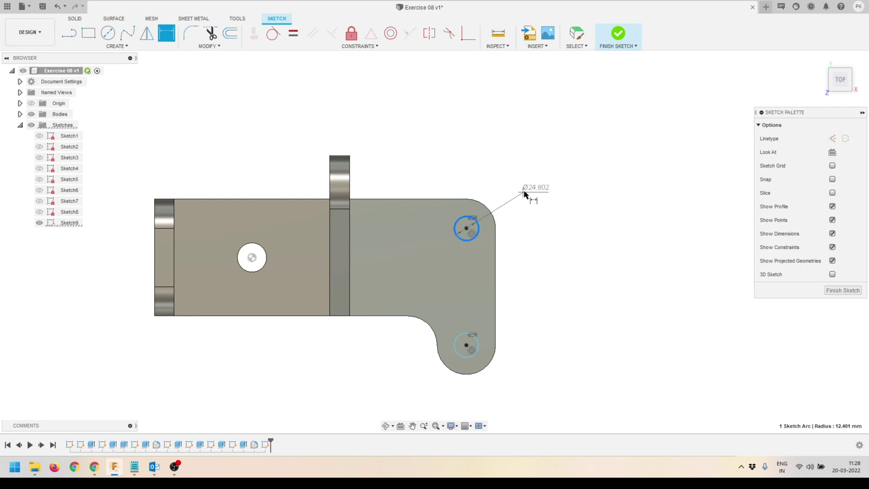
left_click(524, 191)
key("Return")
key("Escape")
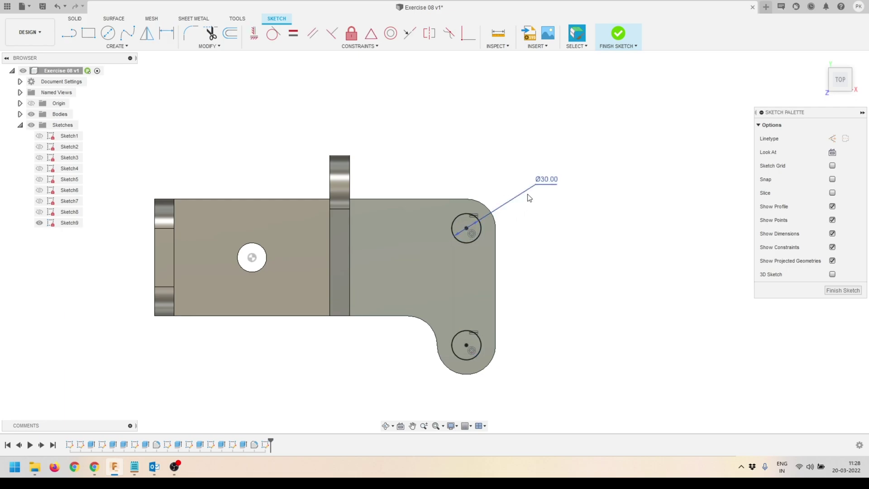
left_click(619, 33)
Step: Extrude both circles as a cut through the plate to form the holes
mouse_move(528, 145)
middle_mouse_down("shift")
mouse_move(488, 184)
mouse_move(524, 159)
mouse_move(501, 163)
middle_mouse_up("shift")
left_click(88, 33)
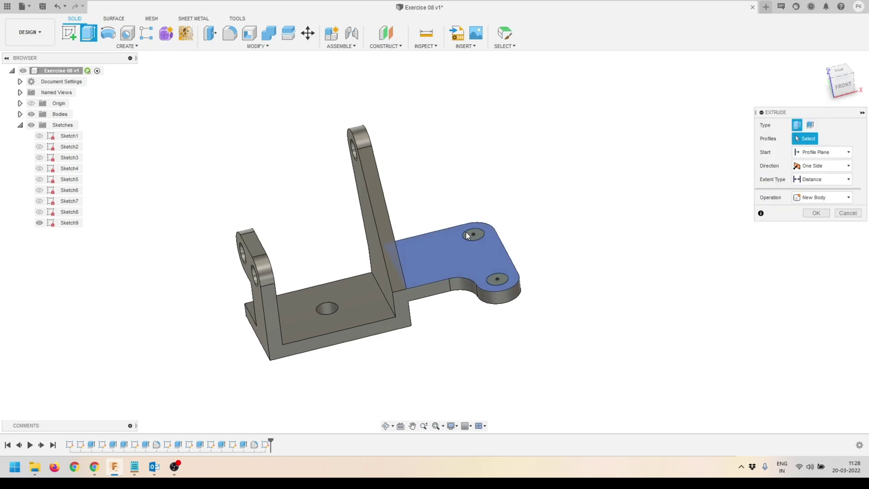
left_click(496, 280)
left_click_drag(500, 278, 502, 319)
left_click(816, 253)
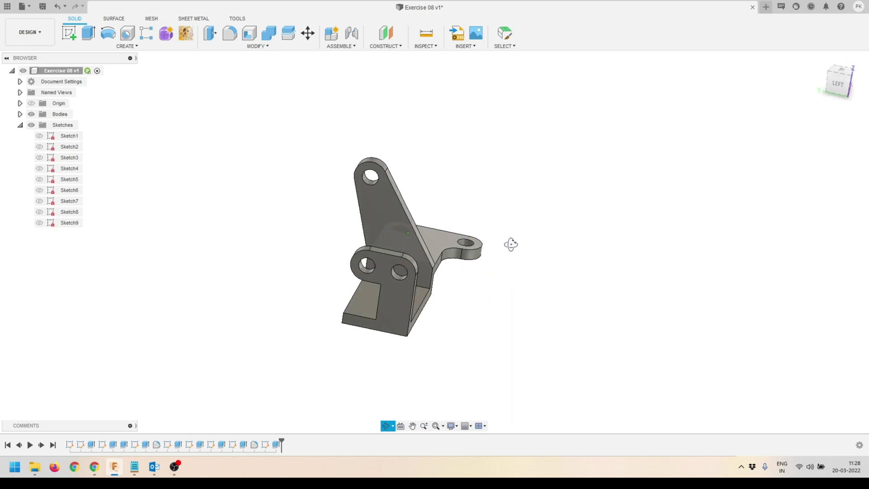